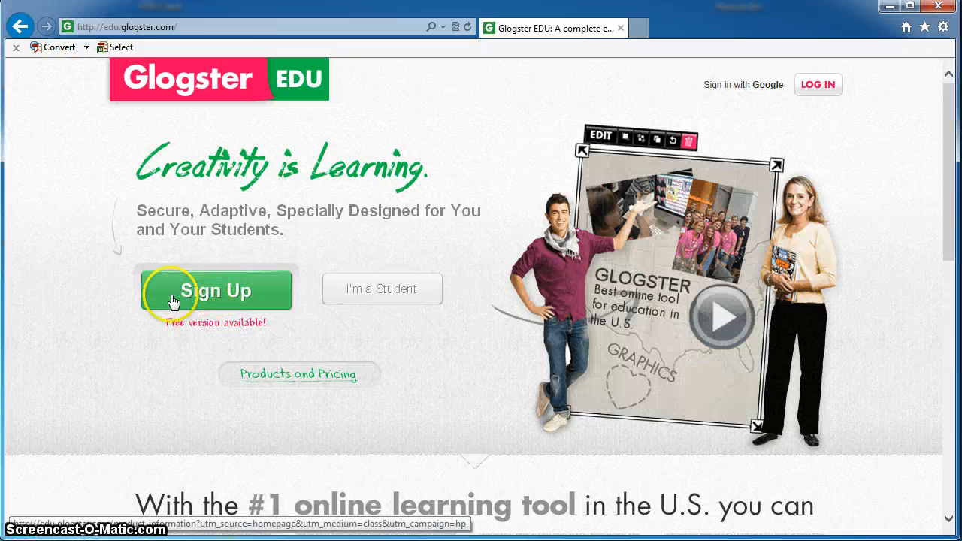
Choose the free trial ('Yes, great choice!') from Sign Up to reach the teacher registration page
{"action": "left_click", "coordinate": [242, 296]}
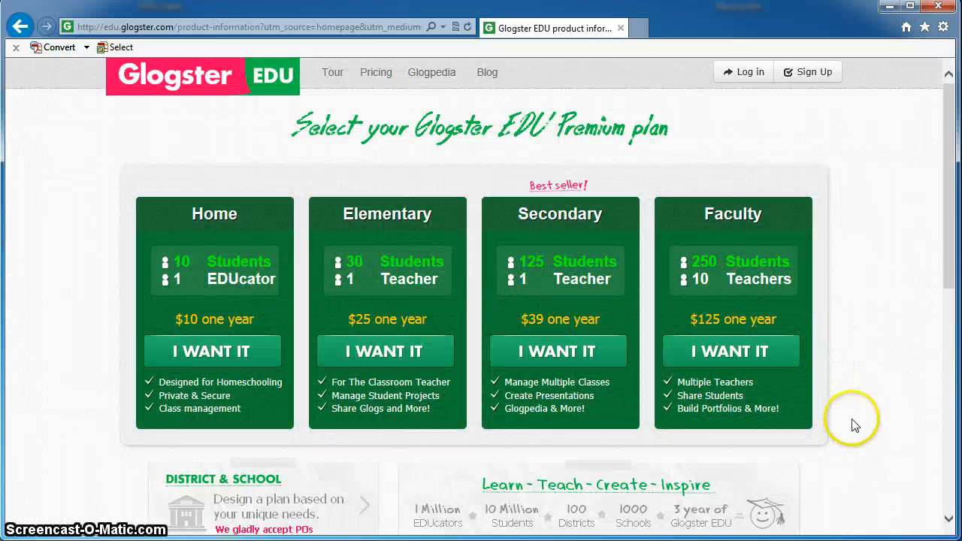
{"action": "scroll", "coordinate": [854, 425], "scroll_direction": "down", "scroll_amount": 3}
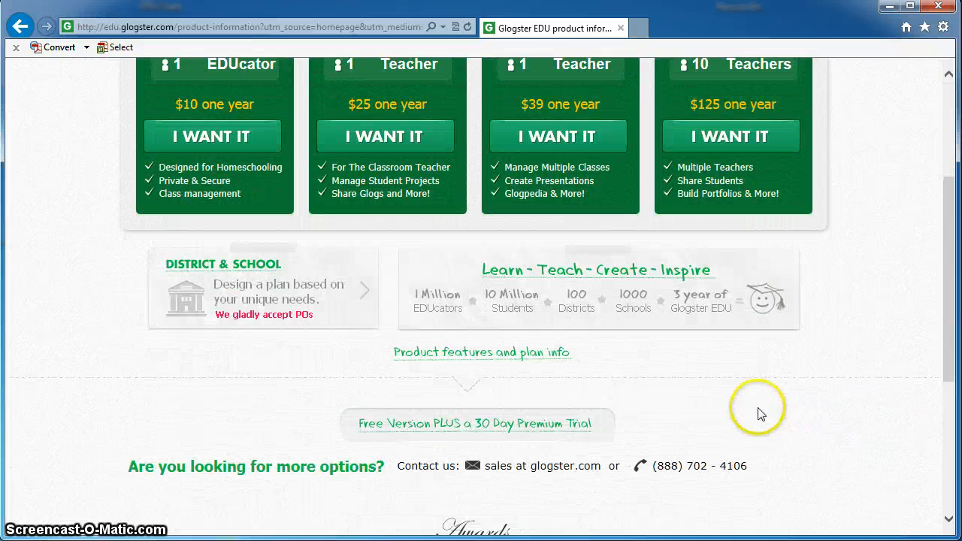
{"action": "left_click", "coordinate": [507, 426]}
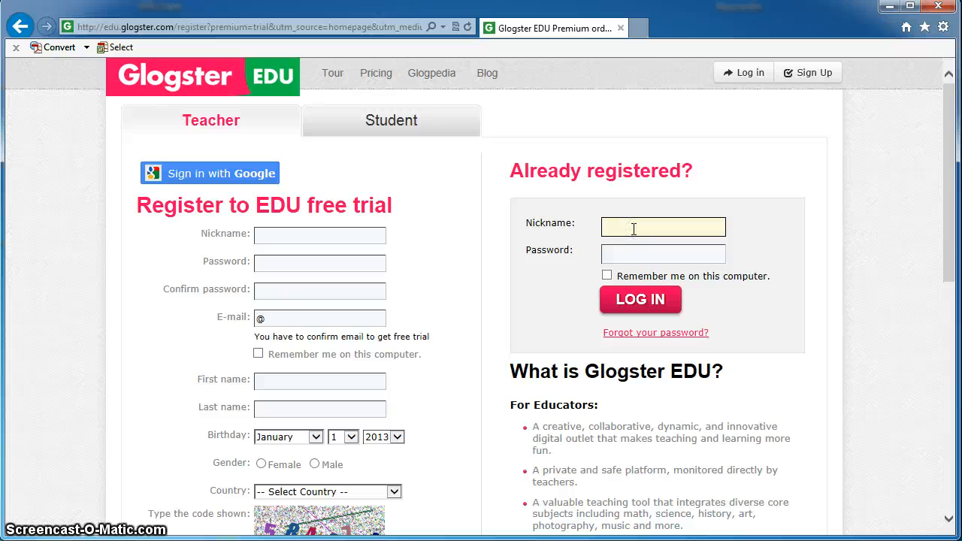
Log in with the educator nickname and autofilled password to reach the dashboard
{"action": "type", "text": "susiegronseth"}
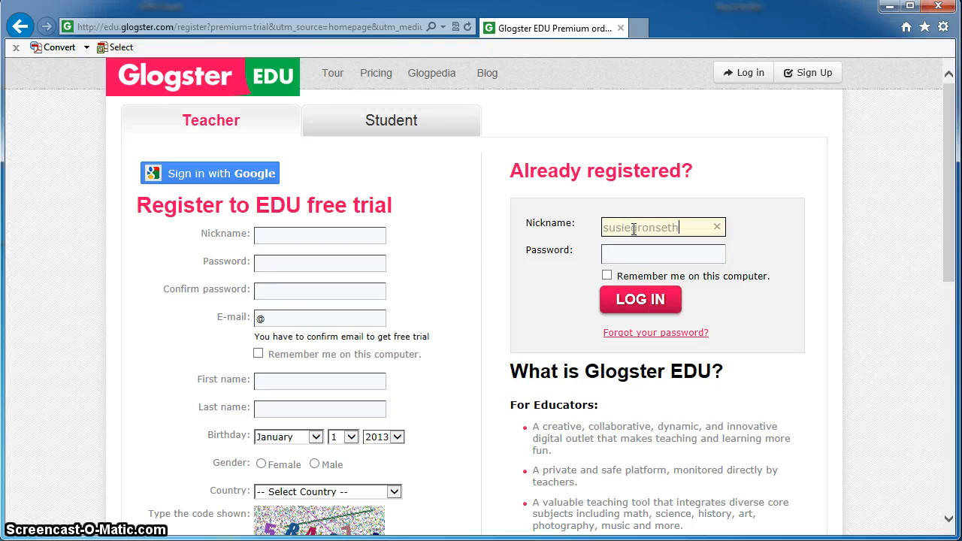
{"action": "key", "text": "Tab"}
{"action": "left_click", "coordinate": [637, 300]}
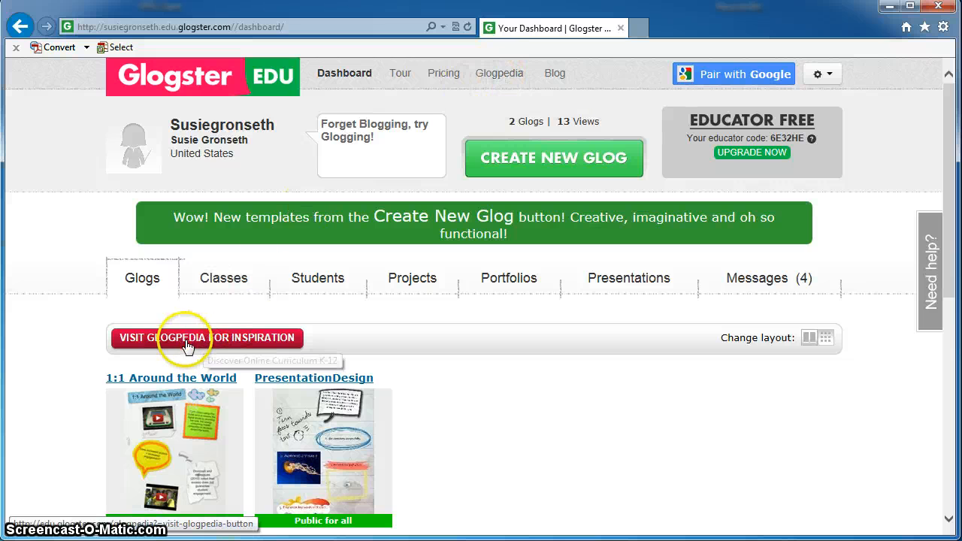
Open Glogpedia and filter its example glogs to the Language Arts discipline
{"action": "left_click", "coordinate": [261, 339]}
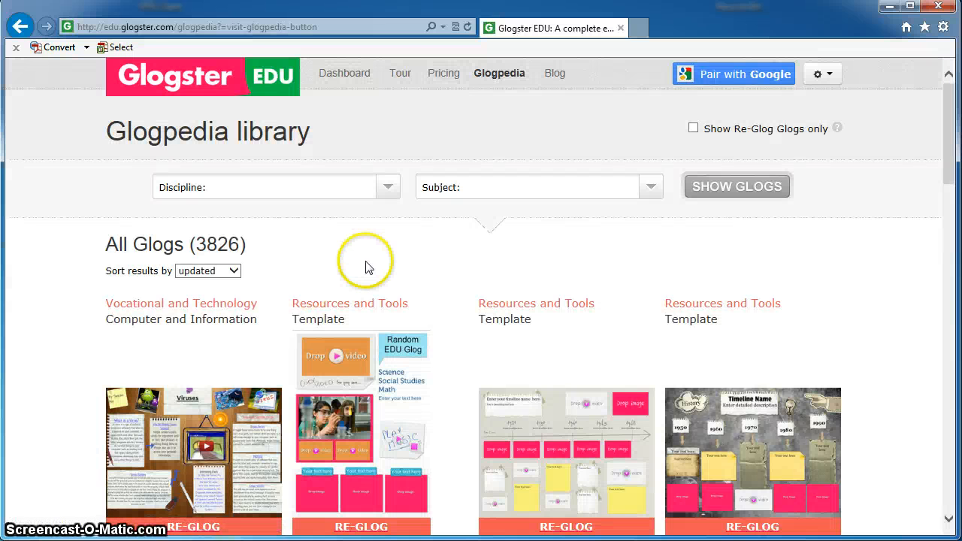
{"action": "left_click", "coordinate": [387, 188]}
{"action": "left_click", "coordinate": [369, 202]}
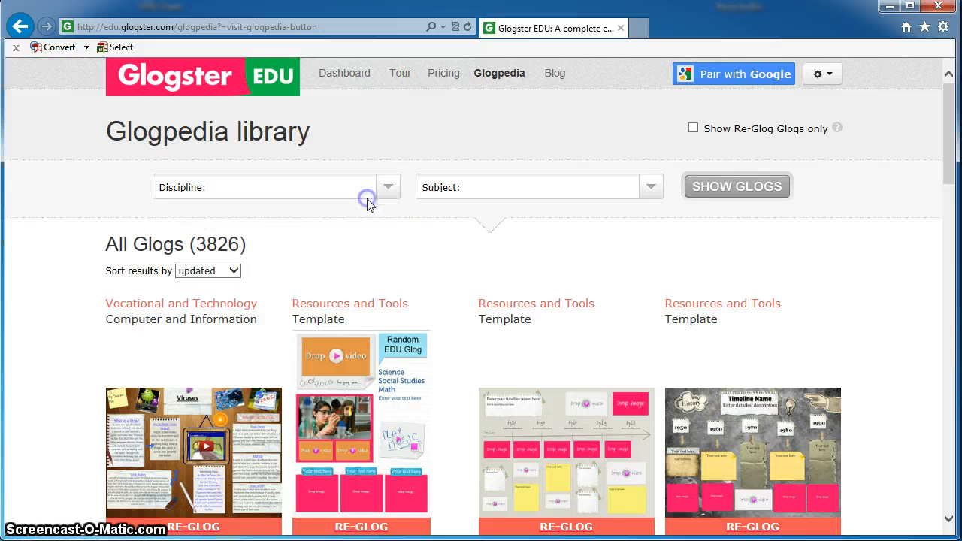
{"action": "left_click", "coordinate": [470, 189]}
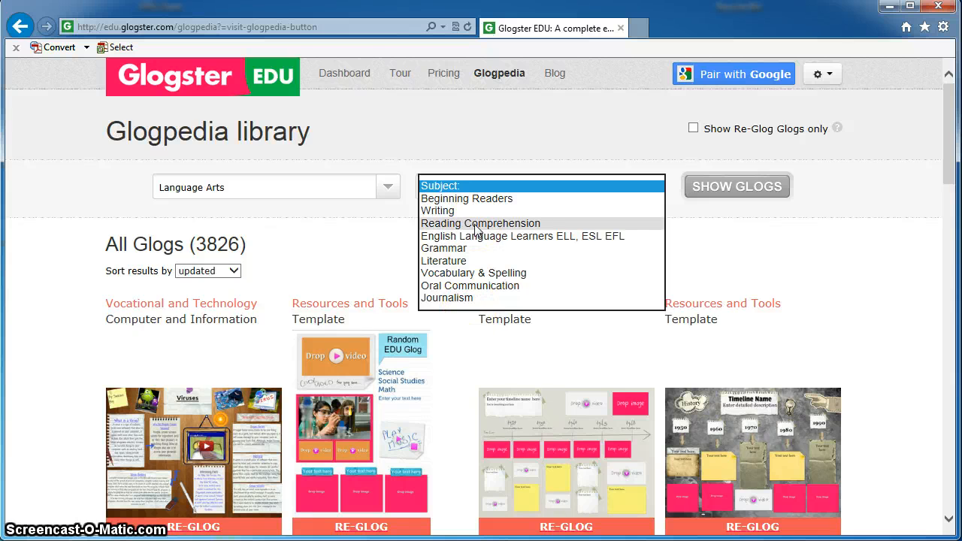
{"action": "left_click", "coordinate": [398, 248]}
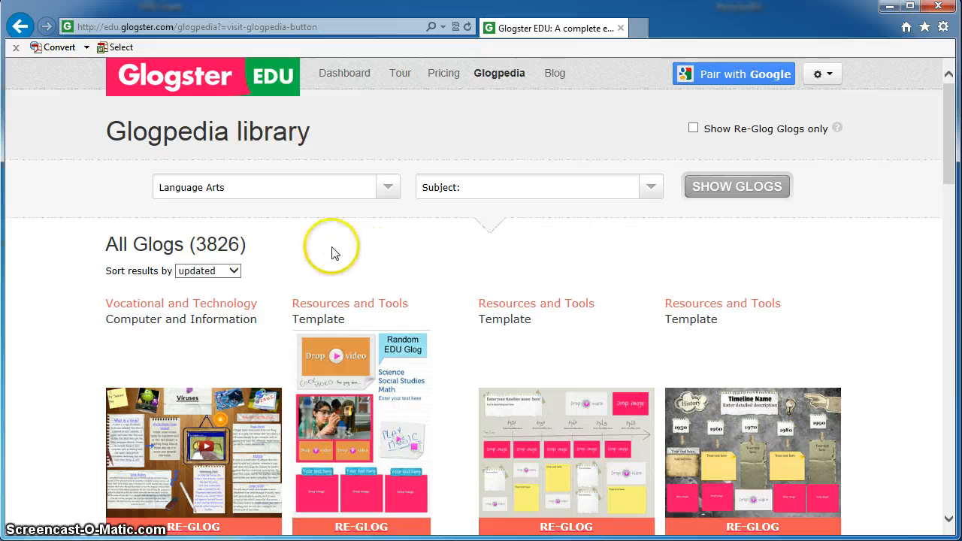
Go to the Glogster EDU Resources page from the footer
{"action": "scroll", "coordinate": [401, 300], "scroll_direction": "down", "scroll_amount": 1}
{"action": "scroll", "coordinate": [401, 300], "scroll_direction": "down", "scroll_amount": 20}
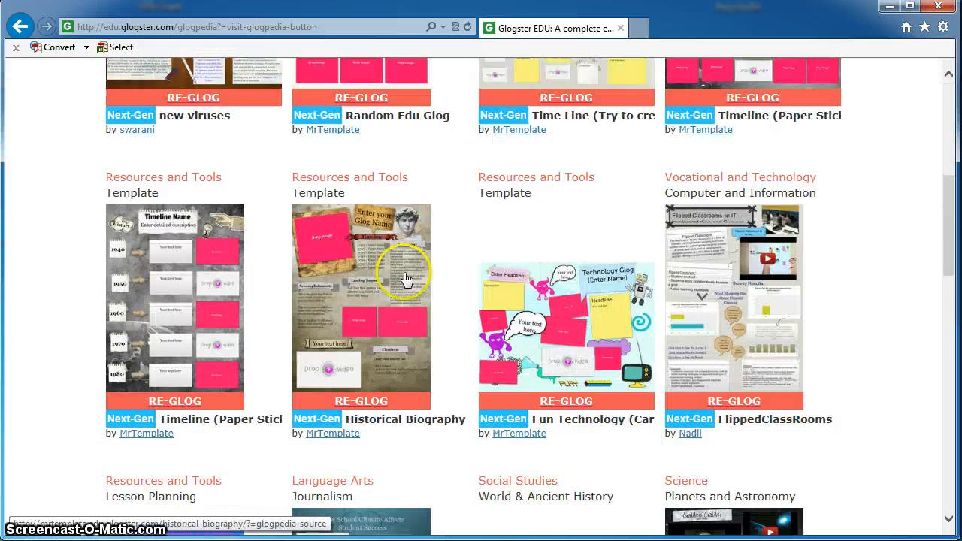
{"action": "scroll", "coordinate": [403, 278], "scroll_direction": "down", "scroll_amount": 2}
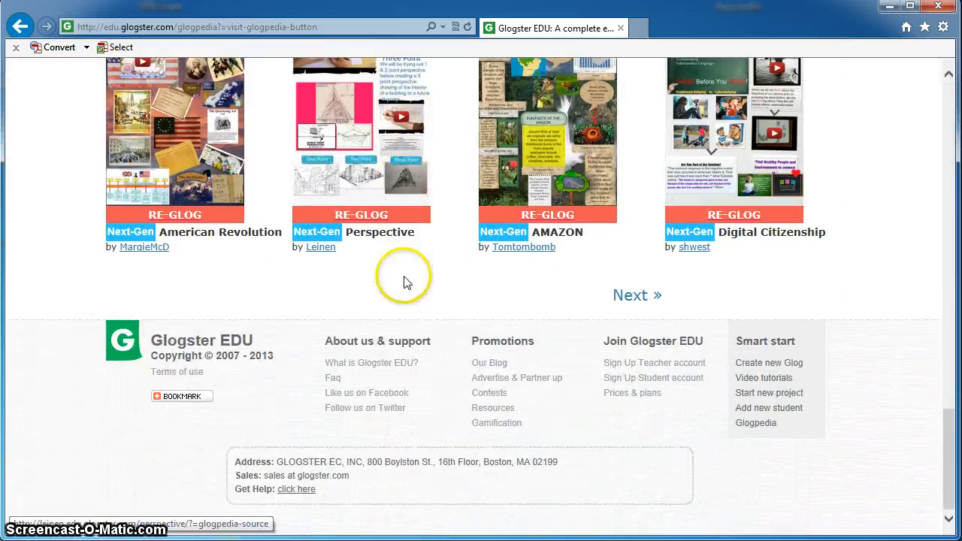
{"action": "left_click", "coordinate": [487, 412]}
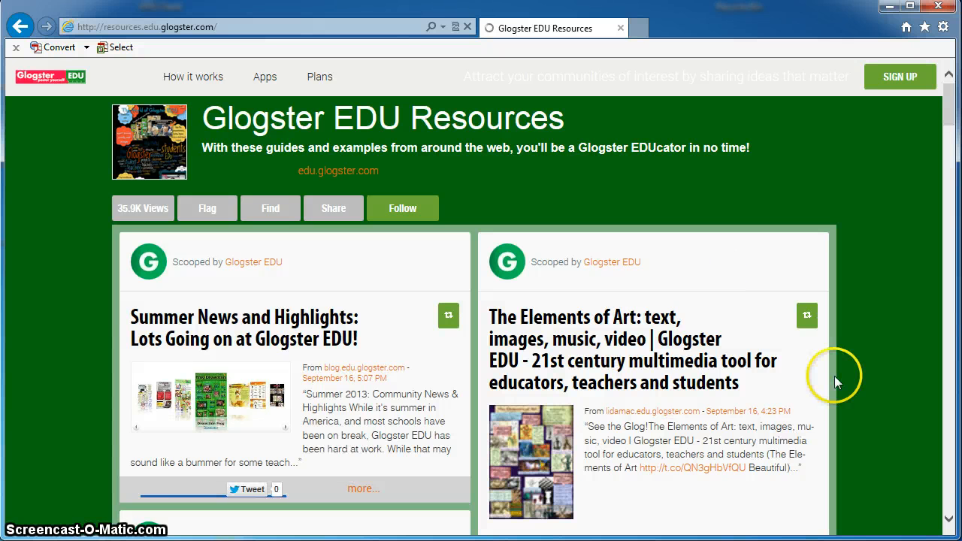
Skim the Resources articles, then go back to the Glogpedia library
{"action": "scroll", "coordinate": [835, 342], "scroll_direction": "down", "scroll_amount": 5}
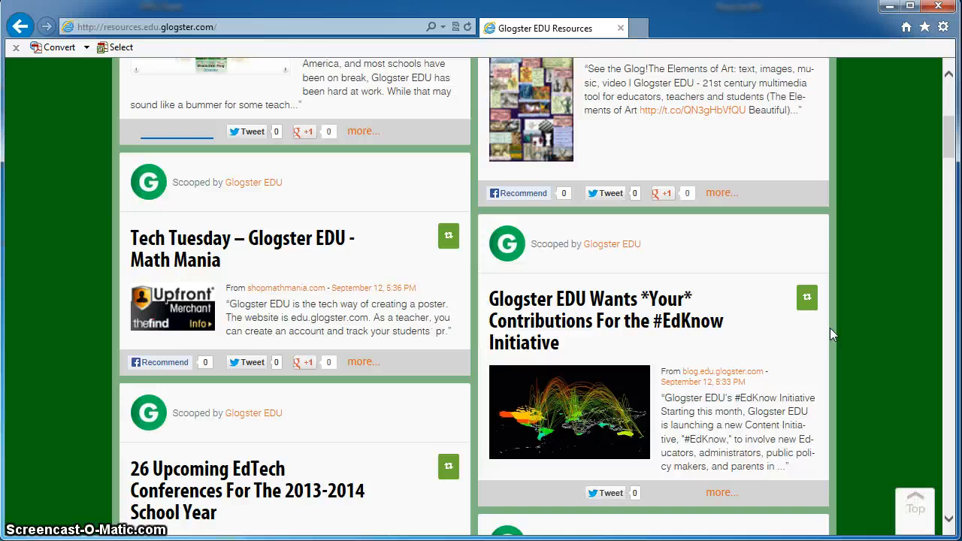
{"action": "scroll", "coordinate": [830, 331], "scroll_direction": "down", "scroll_amount": 10}
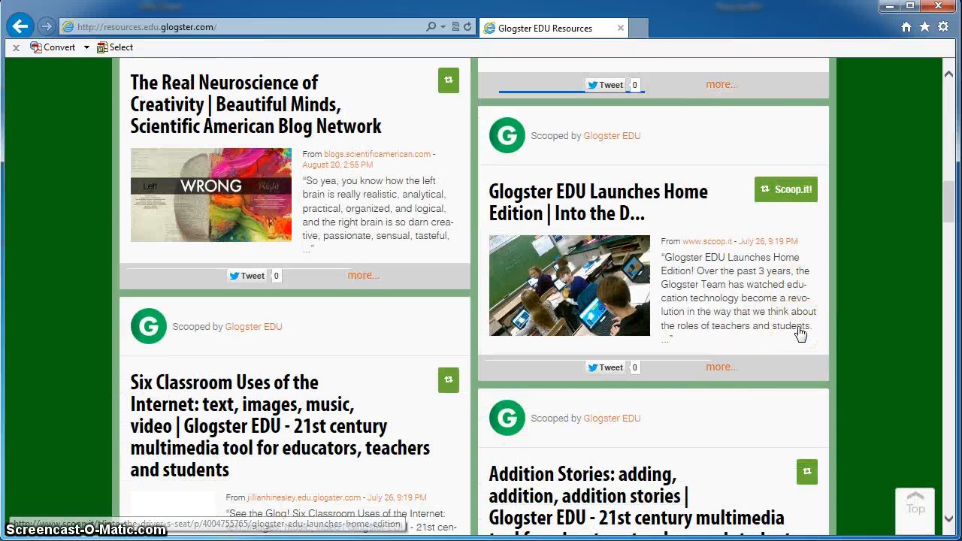
{"action": "scroll", "coordinate": [799, 333], "scroll_direction": "down", "scroll_amount": 3}
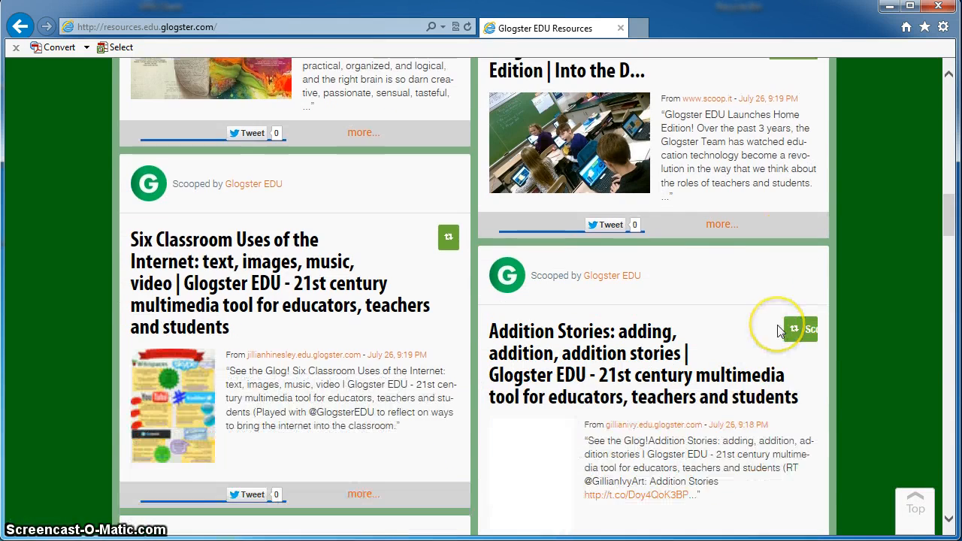
{"action": "scroll", "coordinate": [376, 173], "scroll_direction": "up", "scroll_amount": 15}
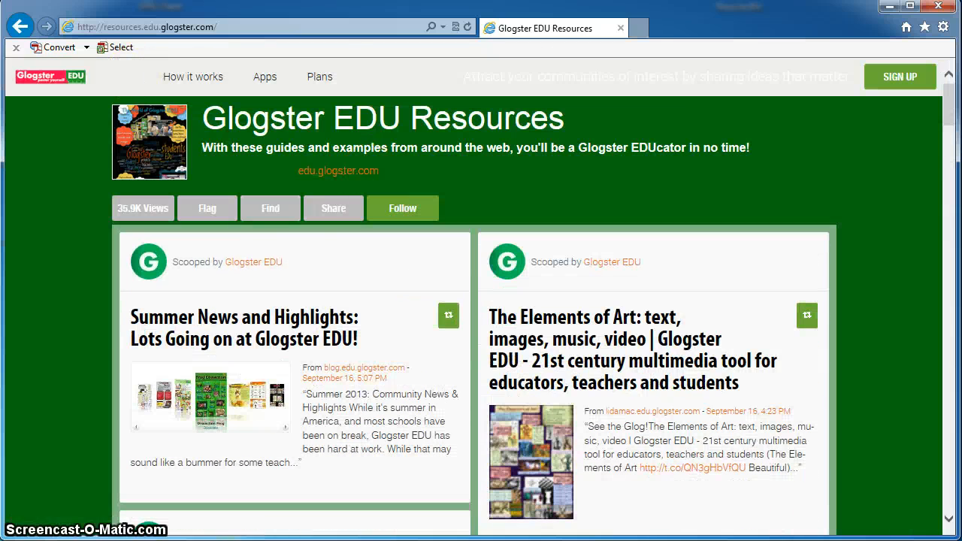
{"action": "left_click", "coordinate": [18, 28]}
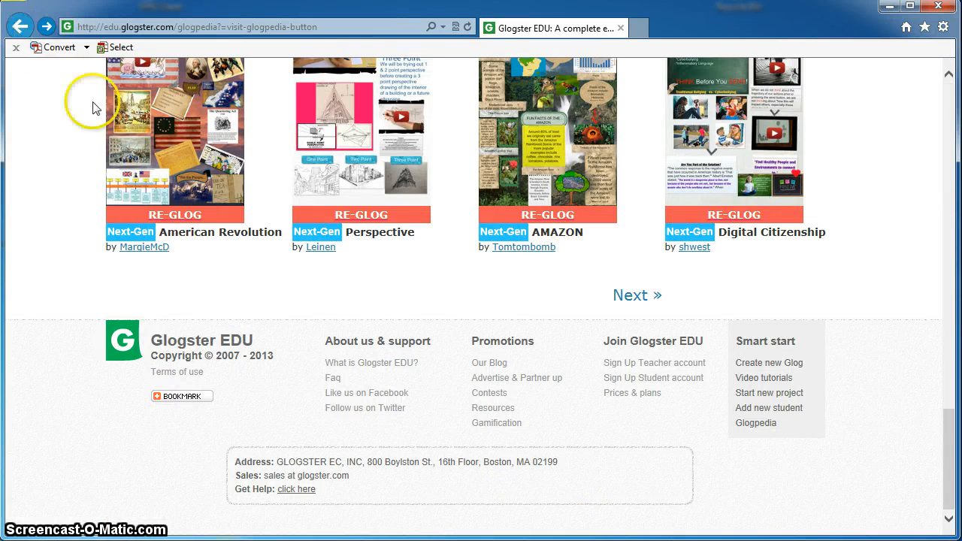
From the dashboard, create a new glog using the Vertical template
{"action": "scroll", "coordinate": [94, 106], "scroll_direction": "up", "scroll_amount": 15}
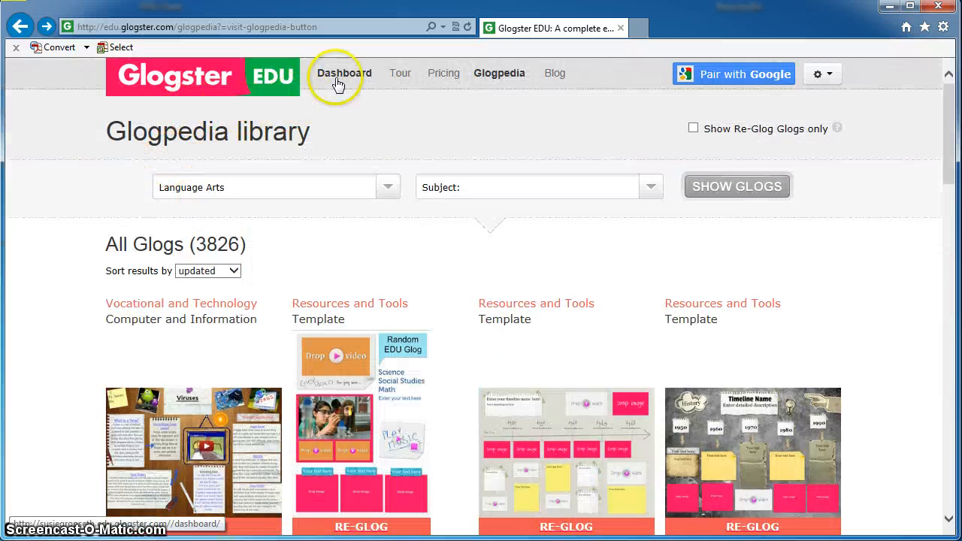
{"action": "left_click", "coordinate": [339, 84]}
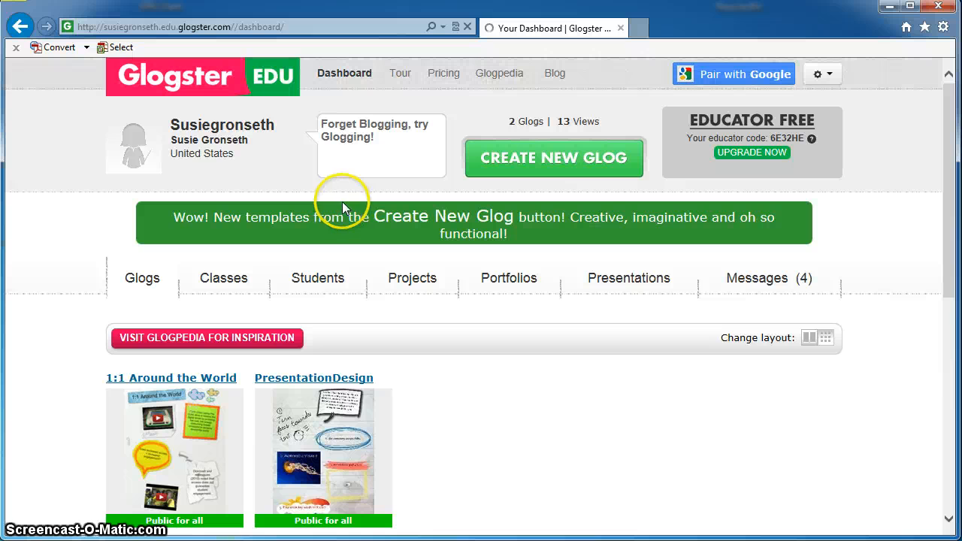
{"action": "left_click", "coordinate": [533, 162]}
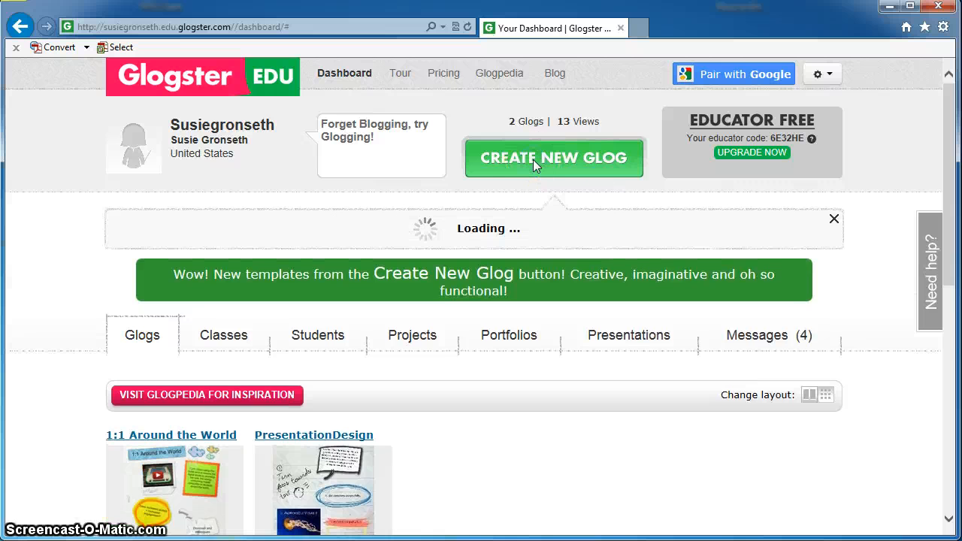
{"action": "mouse_move", "coordinate": [489, 314]}
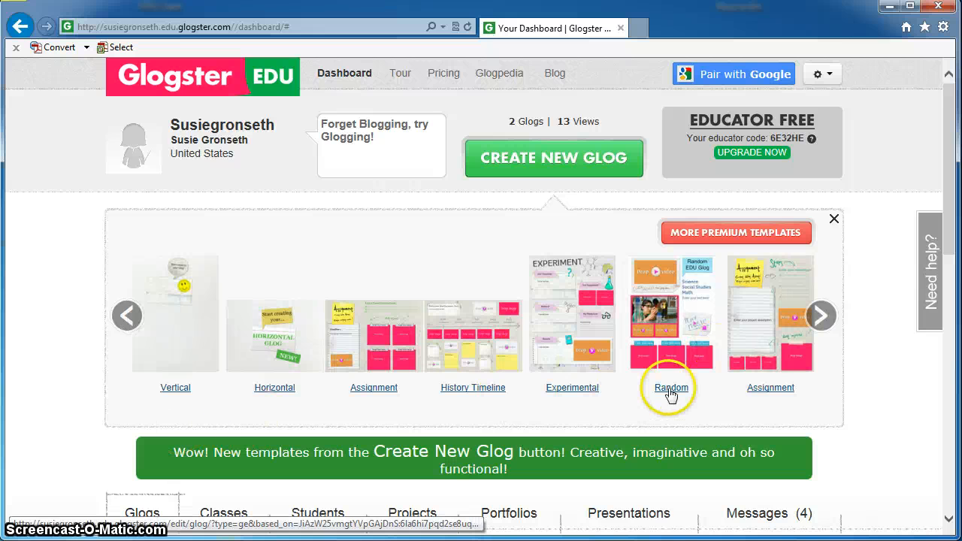
{"action": "left_click", "coordinate": [821, 315]}
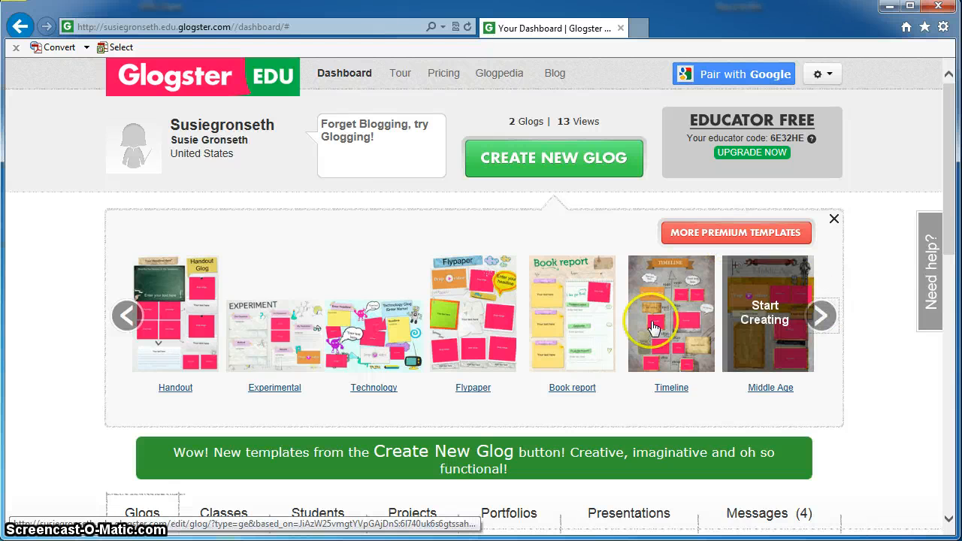
{"action": "left_click", "coordinate": [125, 316]}
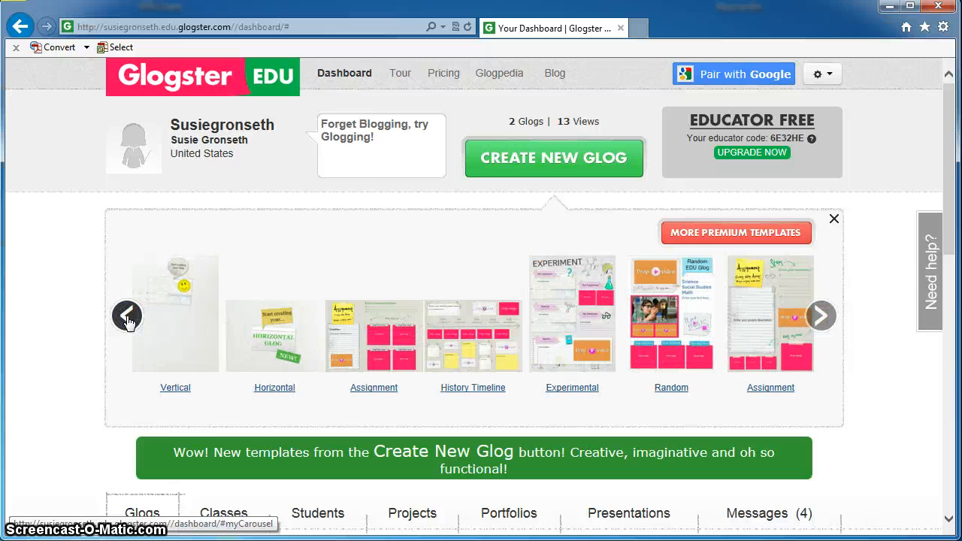
{"action": "left_click", "coordinate": [152, 361]}
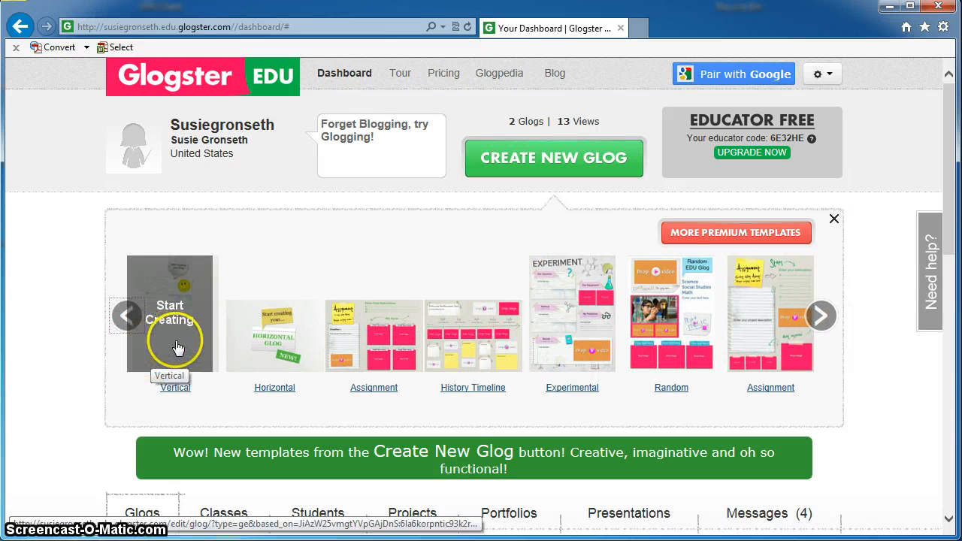
{"action": "left_click", "coordinate": [173, 342]}
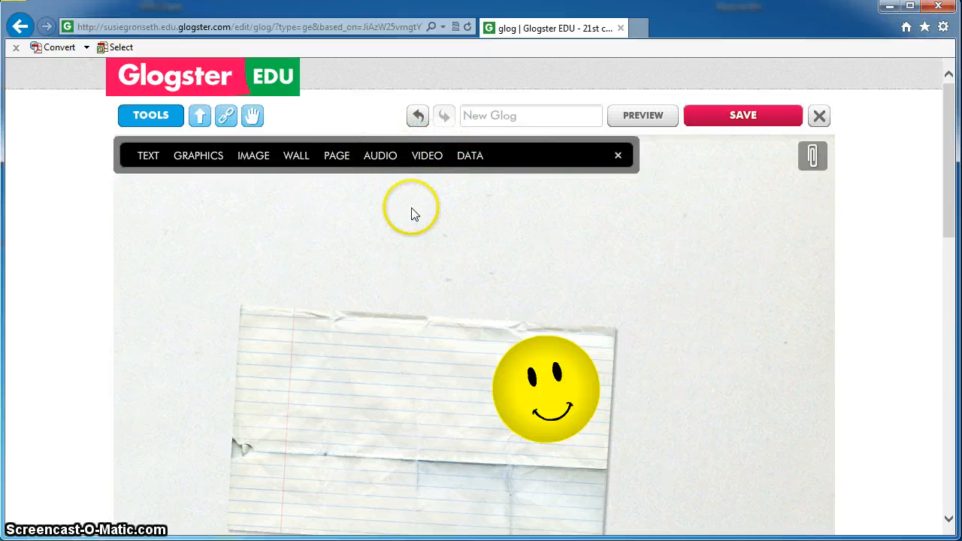
Add the light-blue Music-category speech bubble reading 'Your text here' to the glog
{"action": "left_click", "coordinate": [148, 157]}
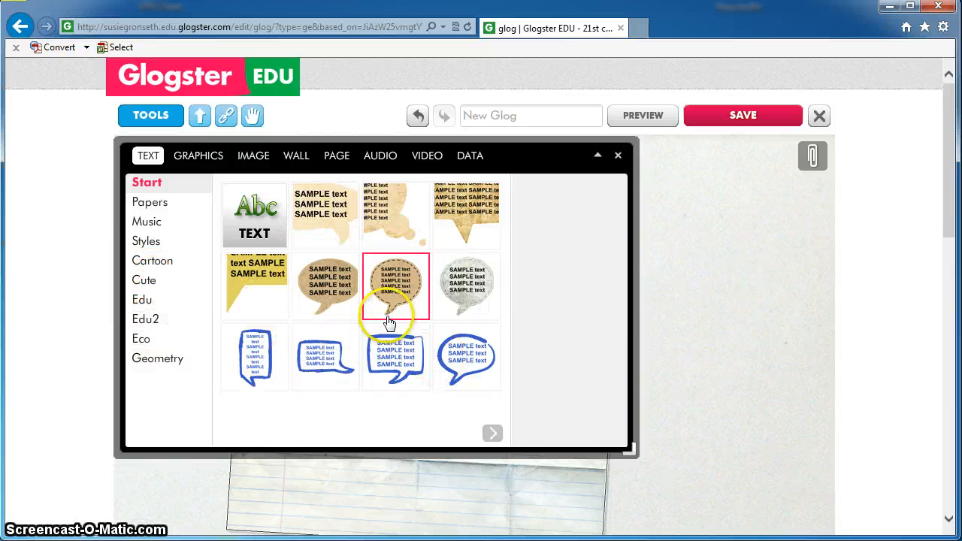
{"action": "left_click", "coordinate": [150, 203]}
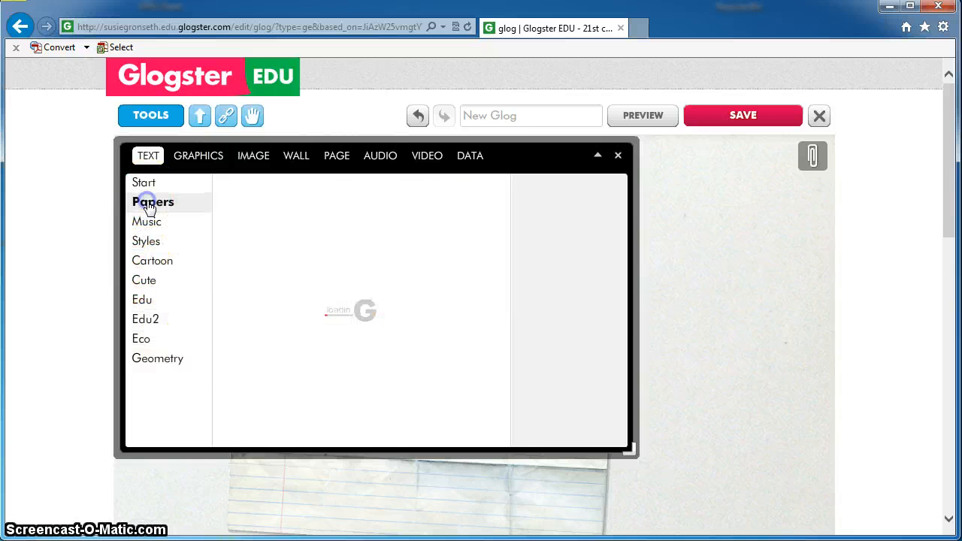
{"action": "left_click", "coordinate": [149, 207]}
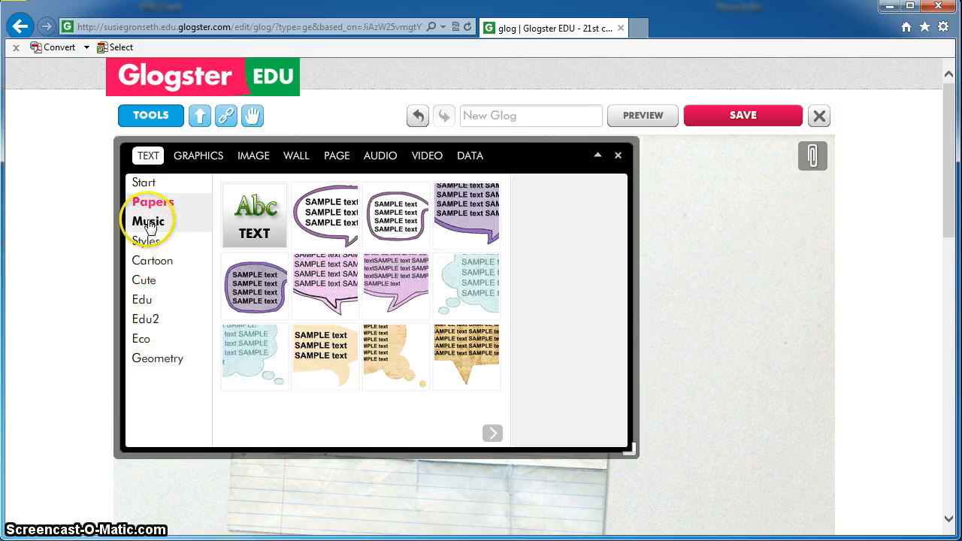
{"action": "left_click", "coordinate": [149, 225]}
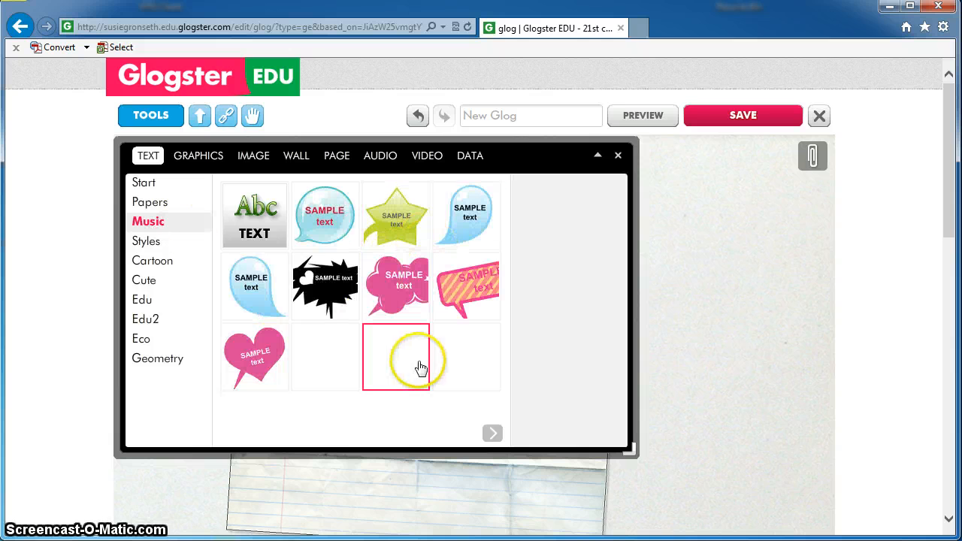
{"action": "left_click", "coordinate": [467, 237]}
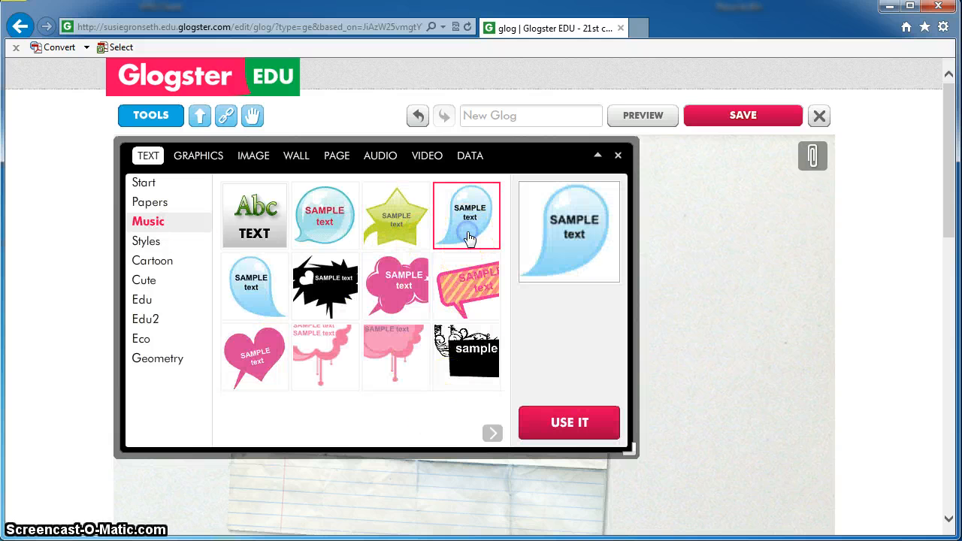
{"action": "left_click", "coordinate": [560, 423]}
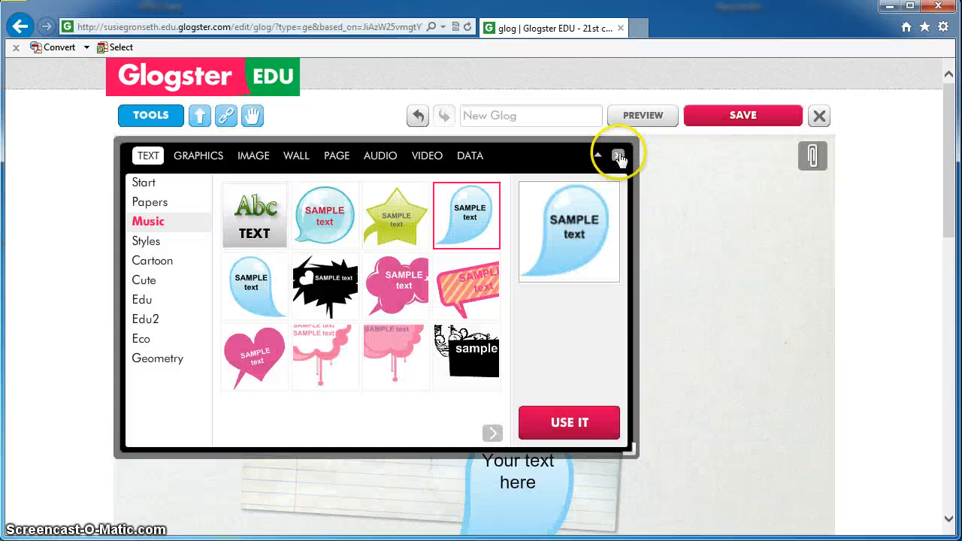
Close the tools panel to view the glog canvas
{"action": "left_click", "coordinate": [618, 155]}
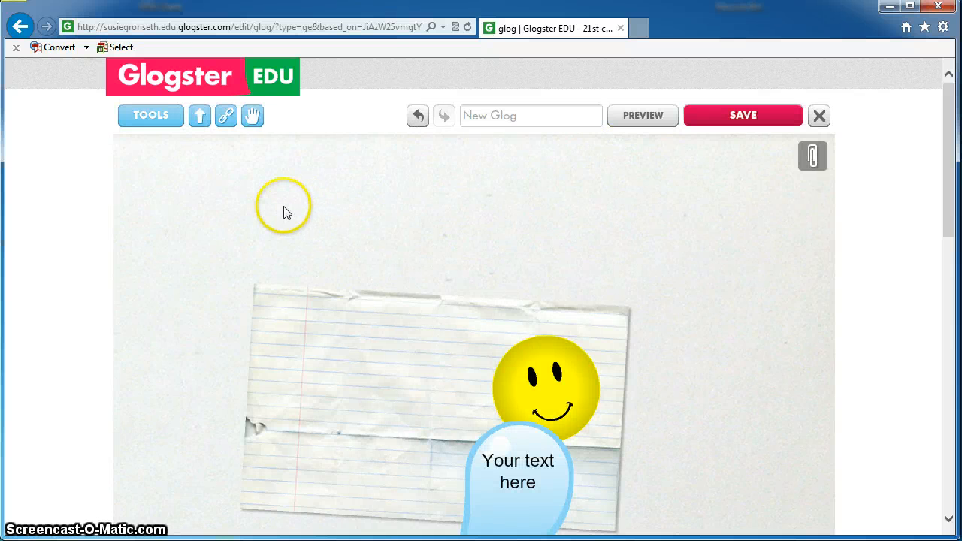
{"action": "left_click", "coordinate": [144, 119]}
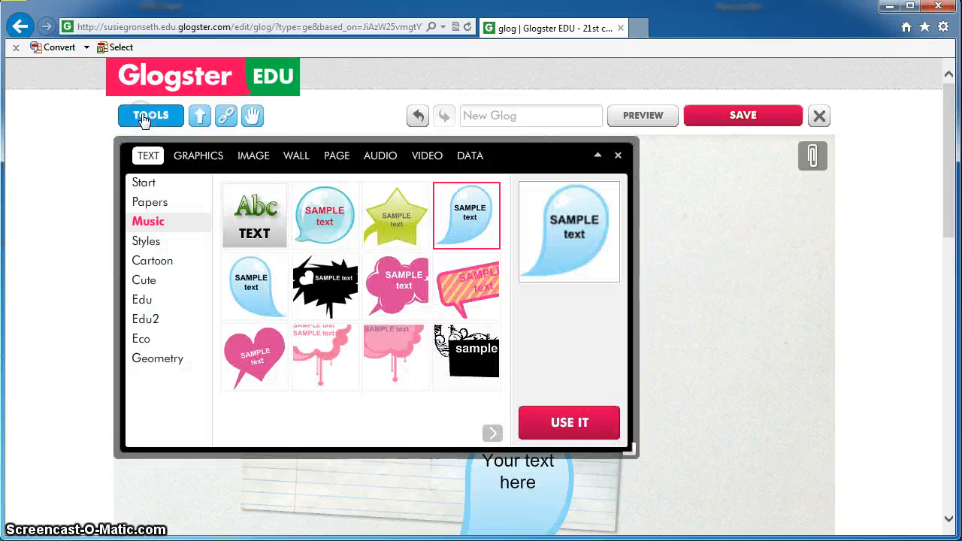
{"action": "left_click", "coordinate": [617, 156]}
Drag the speech bubble to the lined paper's top-left and open its Change Text panel
{"action": "left_click_drag", "start_coordinate": [516, 434], "coordinate": [300, 174]}
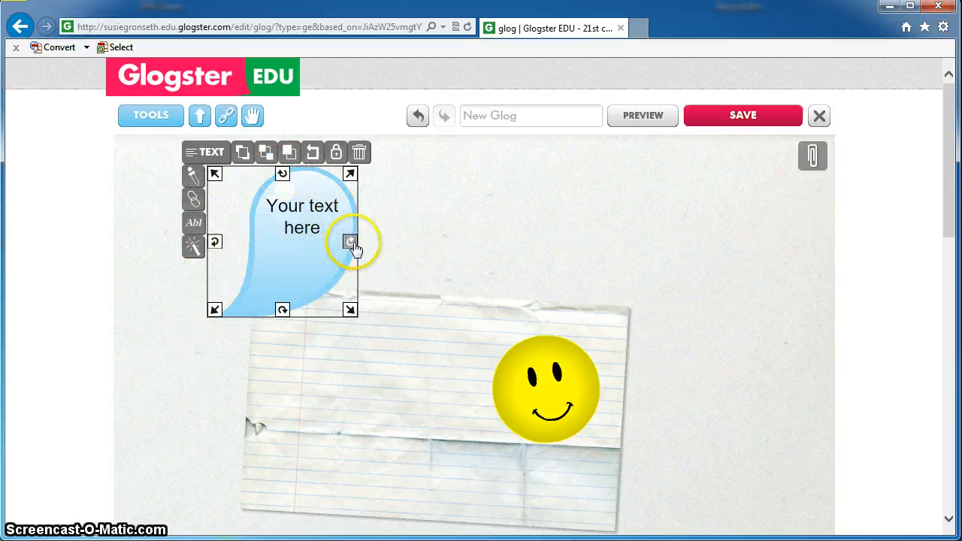
{"action": "left_click", "coordinate": [300, 207]}
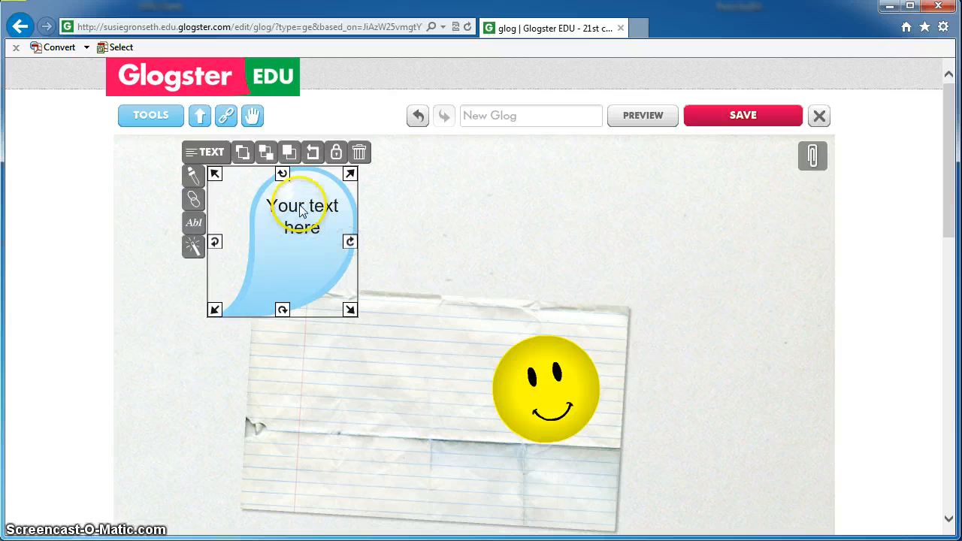
{"action": "left_click", "coordinate": [302, 216]}
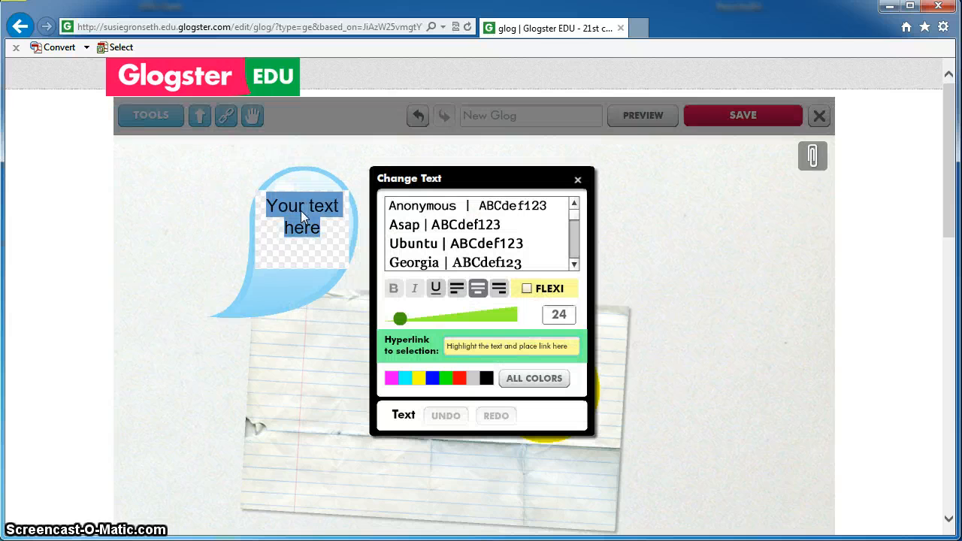
Style the bubble text in Halcyon font, size 27, coloured blue
{"action": "left_click", "coordinate": [455, 262]}
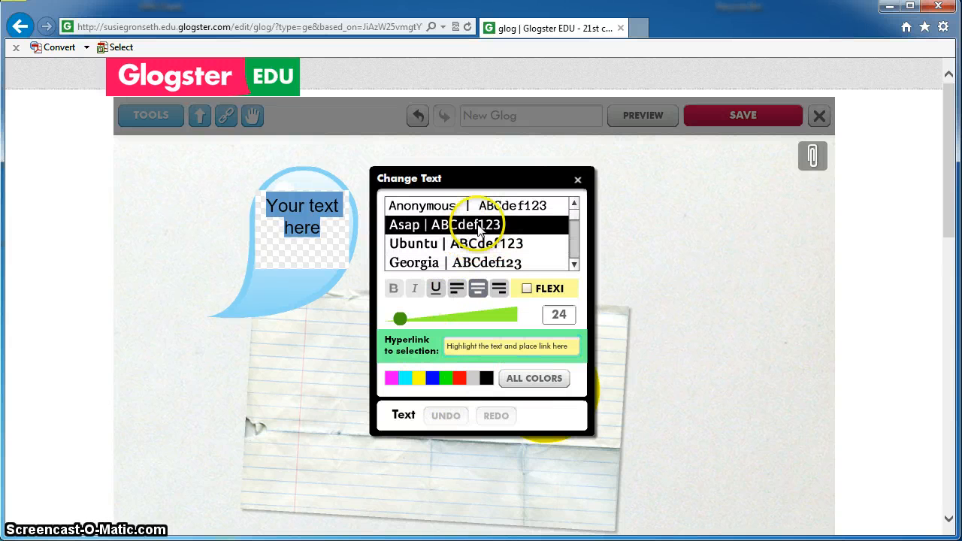
{"action": "left_click_drag", "start_coordinate": [573, 216], "coordinate": [573, 239]}
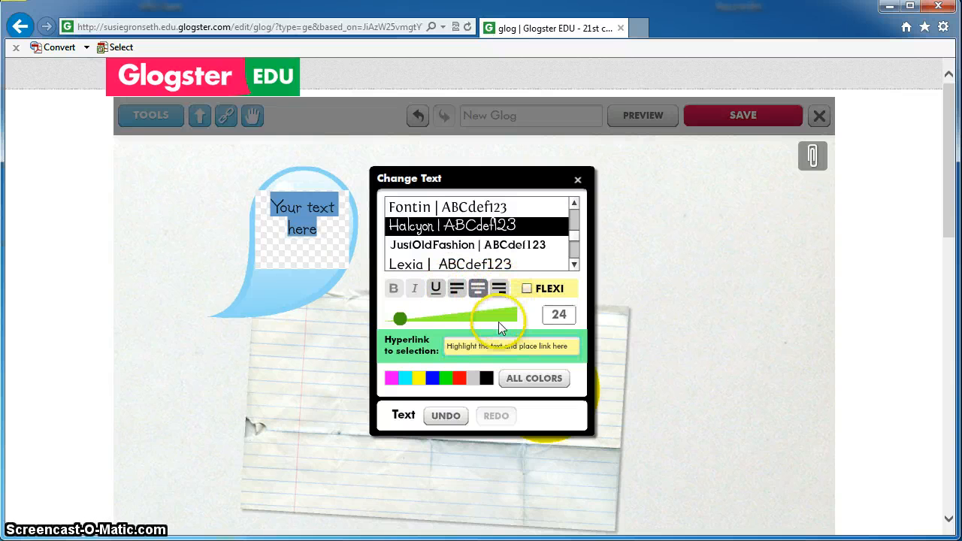
{"action": "mouse_move", "coordinate": [404, 323]}
{"action": "left_mouse_down"}
{"action": "mouse_move", "coordinate": [419, 322]}
{"action": "mouse_move", "coordinate": [404, 317]}
{"action": "left_mouse_up"}
{"action": "left_click", "coordinate": [559, 315]}
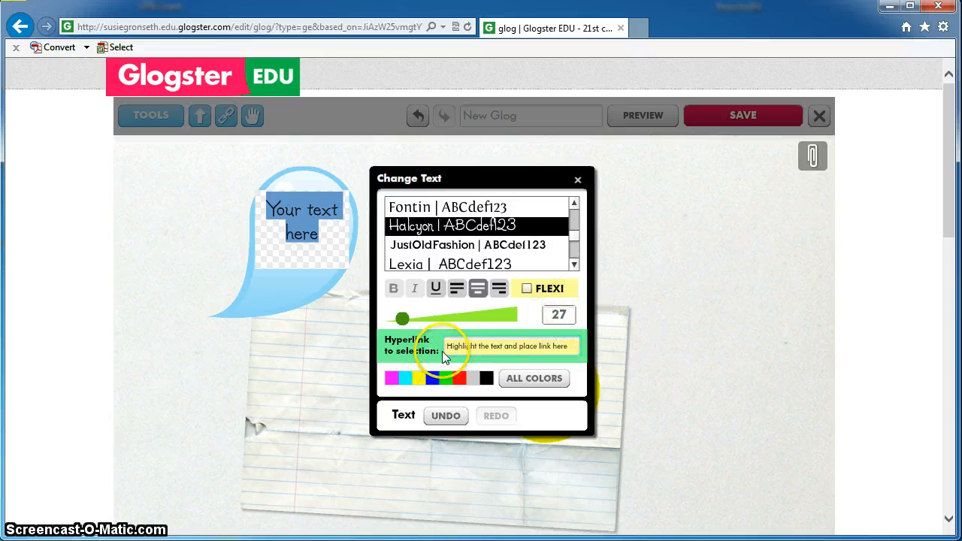
{"action": "left_click", "coordinate": [539, 348]}
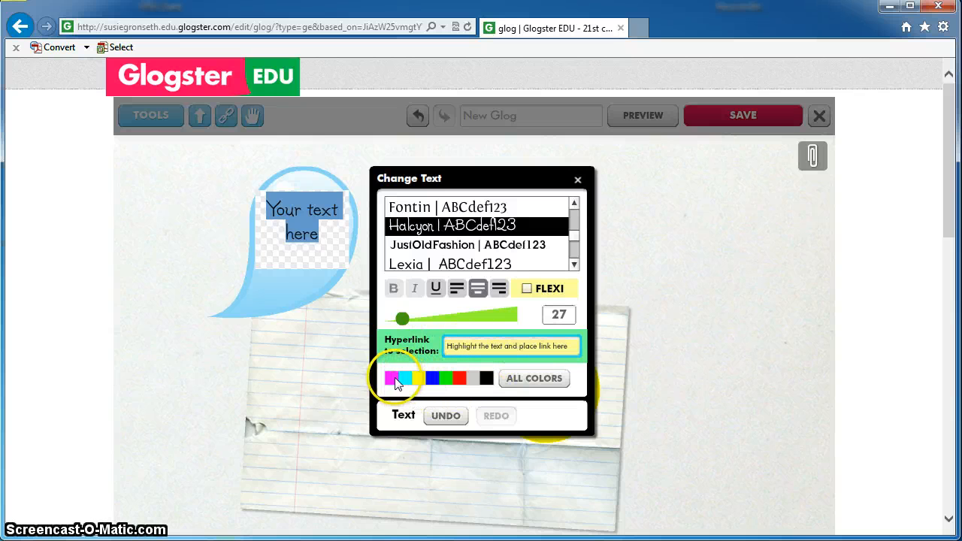
{"action": "left_click", "coordinate": [434, 380]}
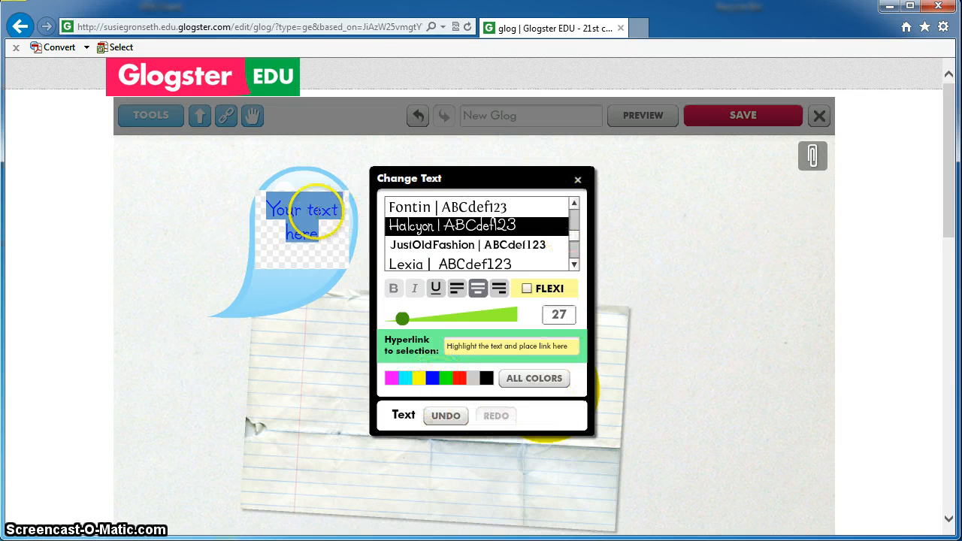
Select the bubble's placeholder wording and start replacing it with 'Sample text'
{"action": "double_click", "coordinate": [317, 211]}
{"action": "left_click", "coordinate": [317, 213]}
{"action": "left_click_drag", "start_coordinate": [320, 232], "coordinate": [268, 211]}
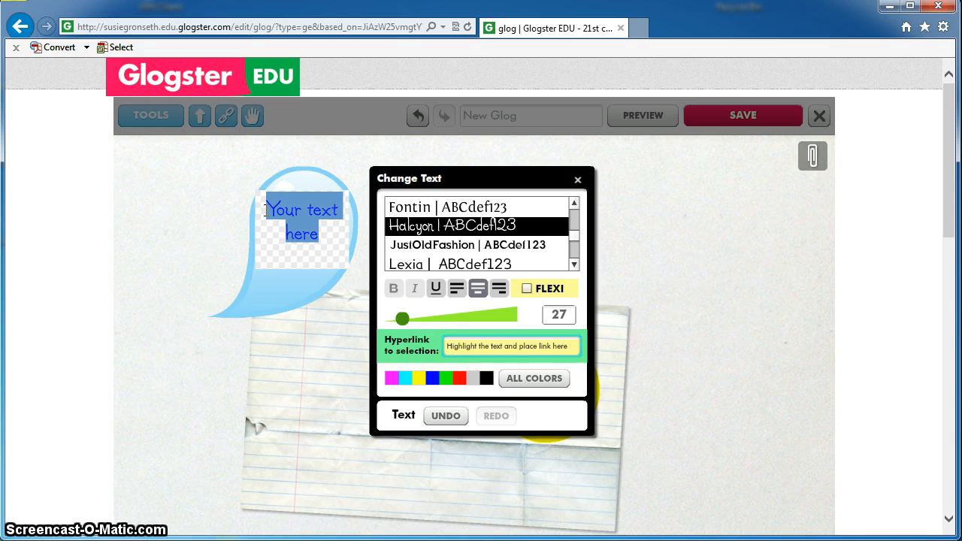
{"action": "type", "text": "Sample text"}
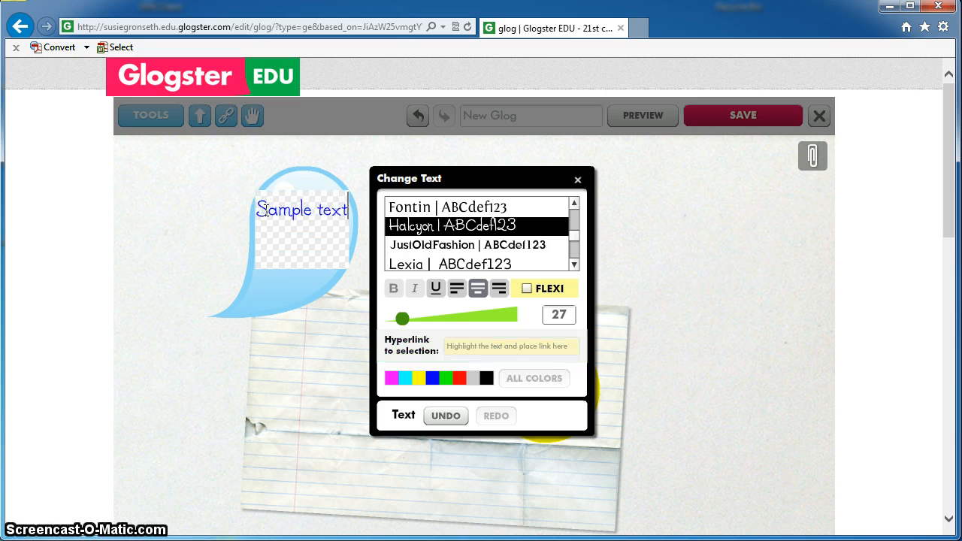
Finish the text edit, nudge the bubble down-left, and move the lined paper right
{"action": "left_click", "coordinate": [221, 242]}
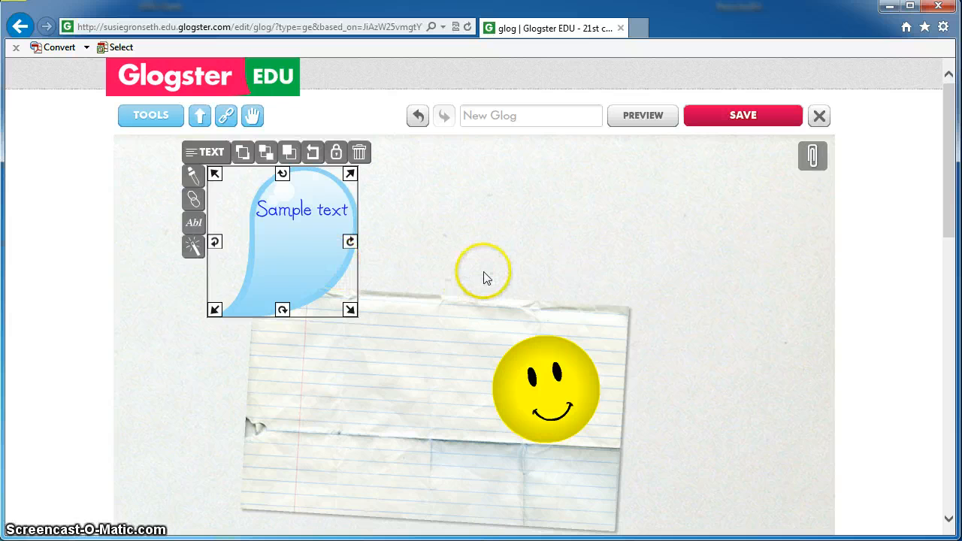
{"action": "left_click_drag", "start_coordinate": [300, 232], "coordinate": [264, 263]}
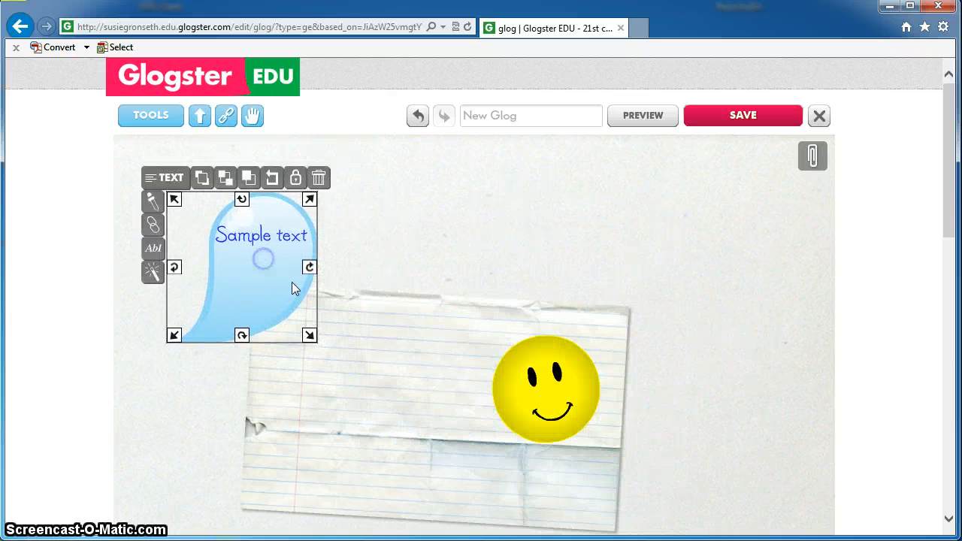
{"action": "left_click", "coordinate": [574, 373]}
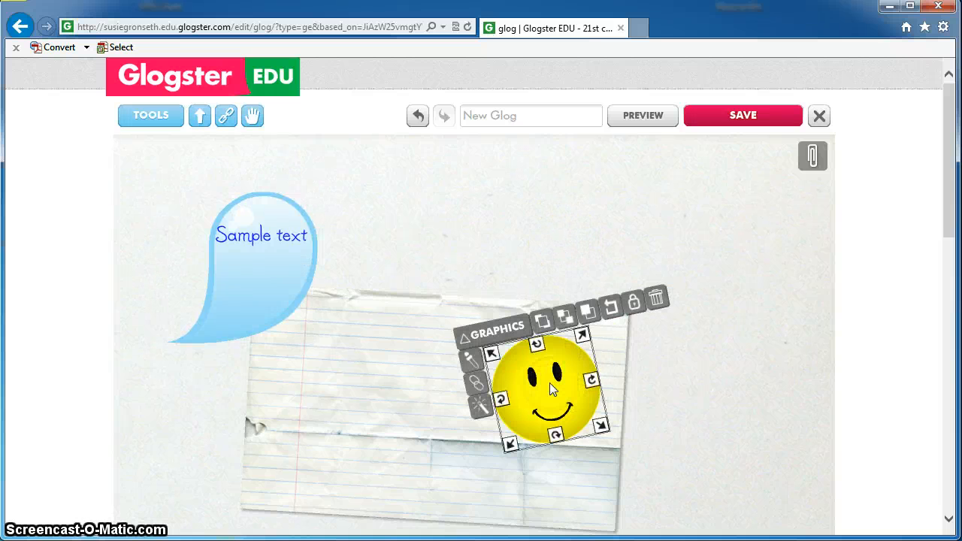
{"action": "left_click", "coordinate": [397, 390]}
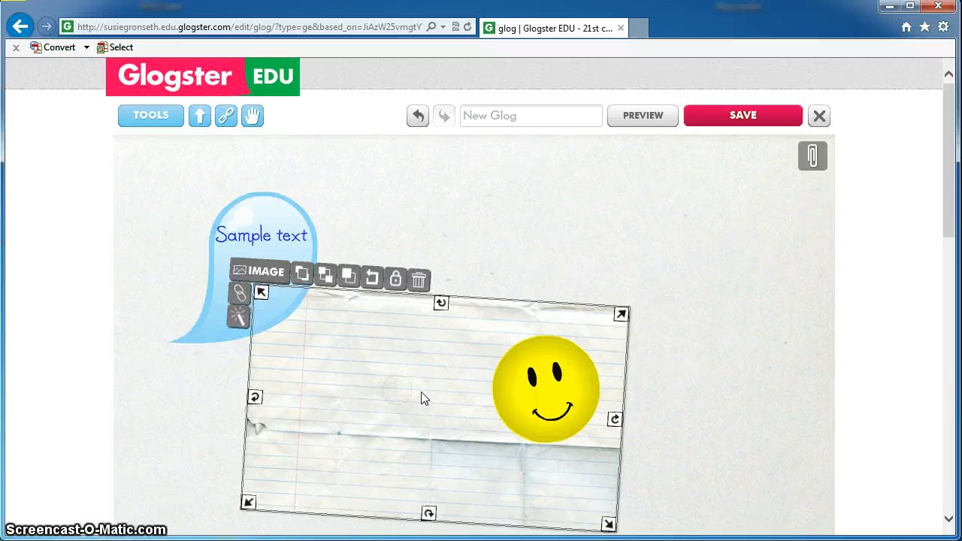
{"action": "left_click_drag", "start_coordinate": [549, 386], "coordinate": [624, 370]}
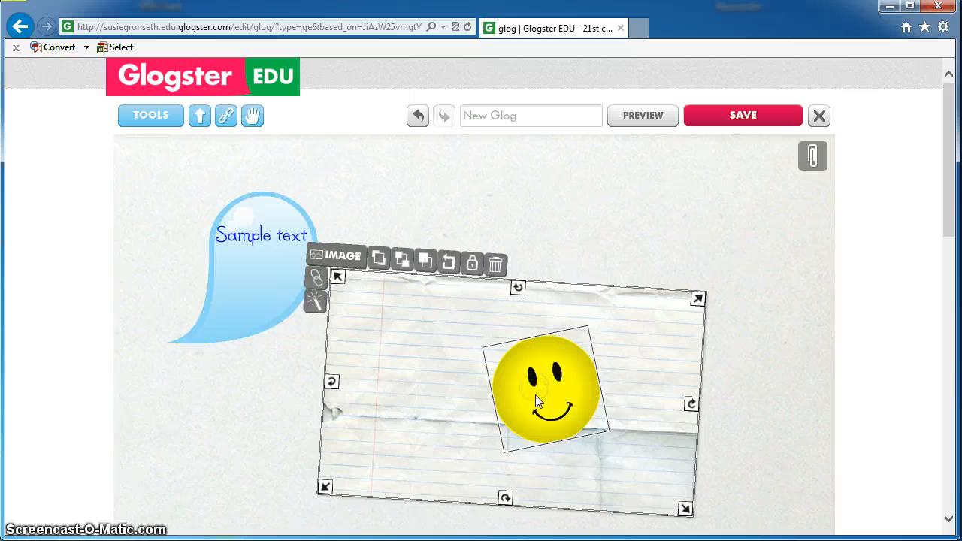
Browse the Cartoon and Edu graphics, then show My Images with the jellyfish picture
{"action": "left_click", "coordinate": [151, 124]}
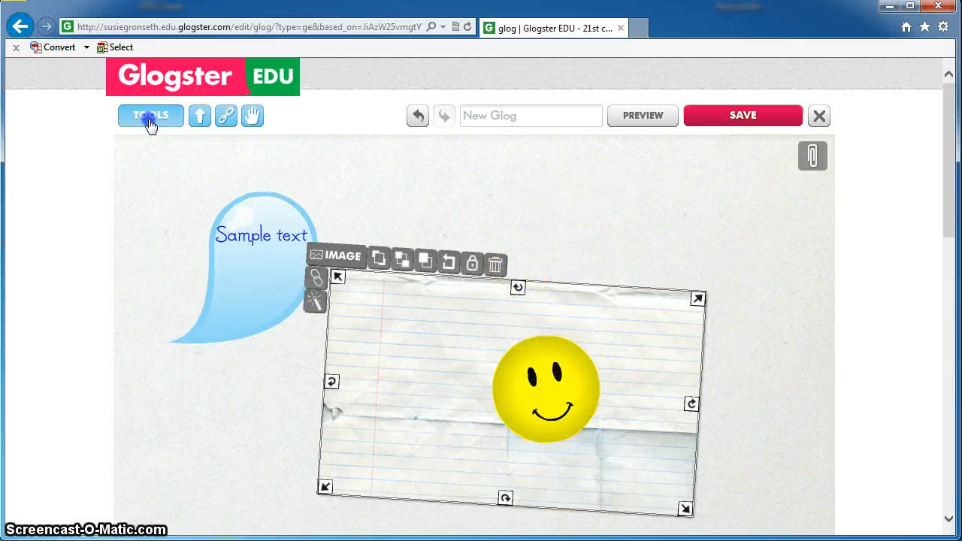
{"action": "left_click", "coordinate": [191, 156]}
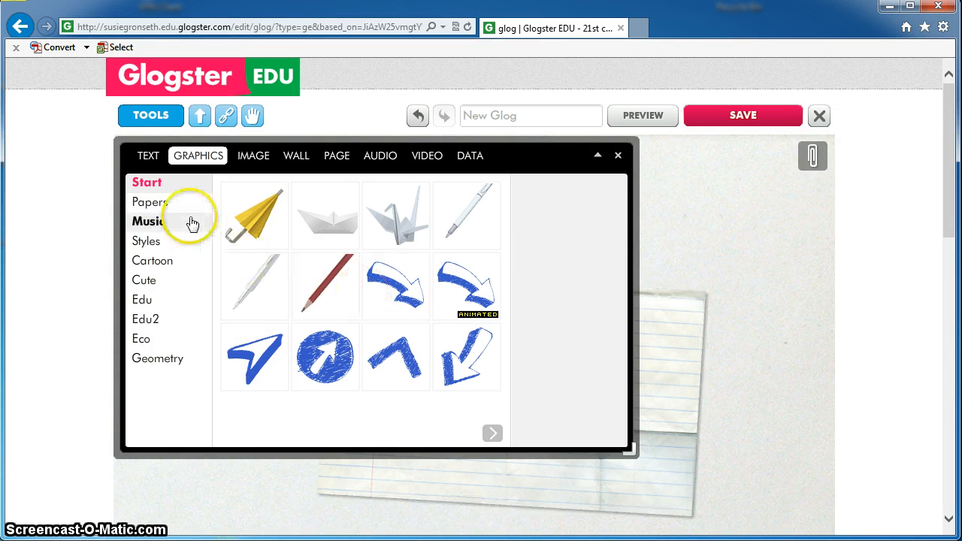
{"action": "left_click", "coordinate": [165, 259]}
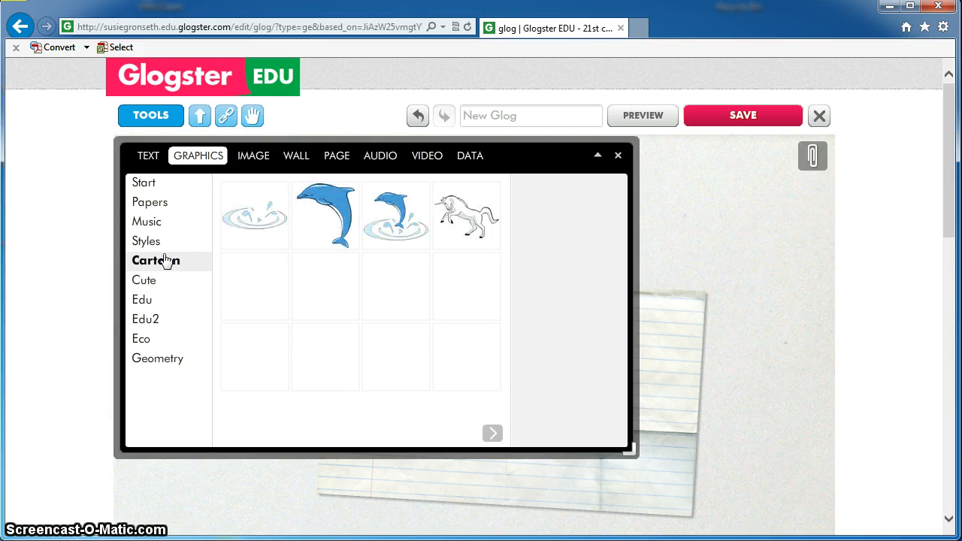
{"action": "left_click", "coordinate": [154, 299]}
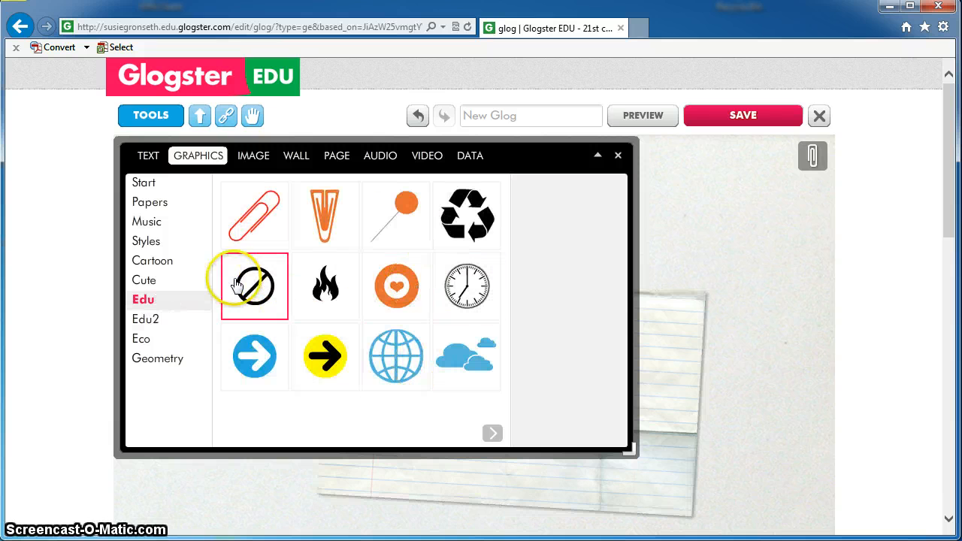
{"action": "left_click", "coordinate": [253, 157]}
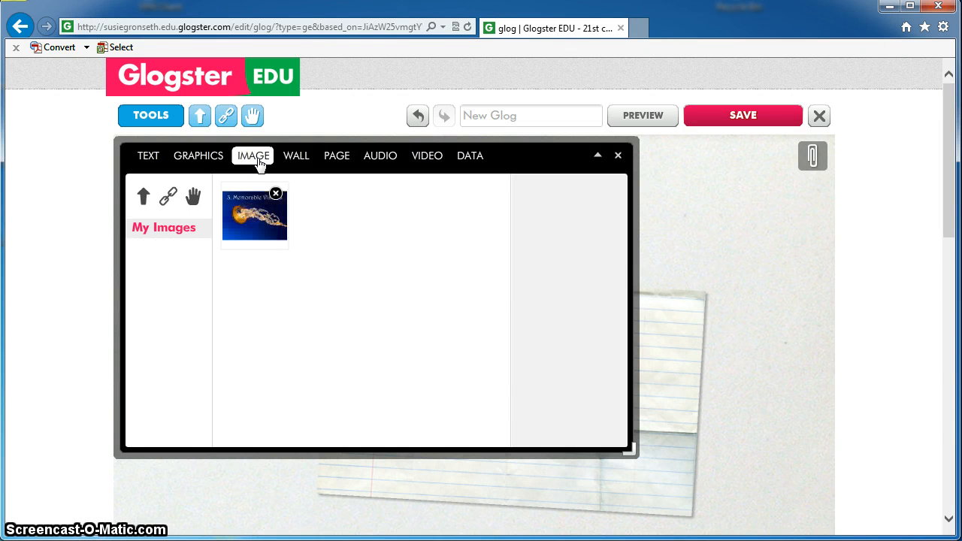
Add the '3. Memorable Visuals' jellyfish image from My Images to the glog wall
{"action": "left_click", "coordinate": [252, 221]}
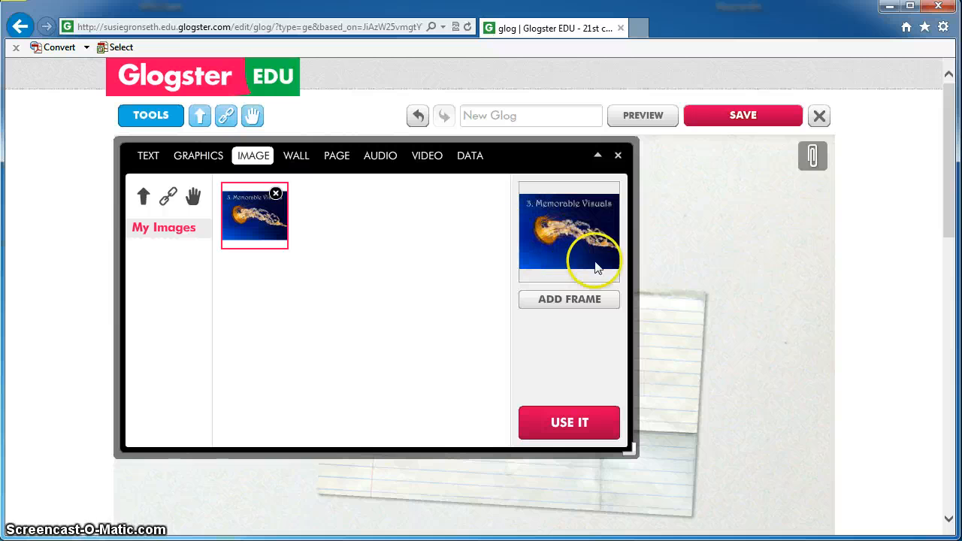
{"action": "left_click", "coordinate": [147, 199]}
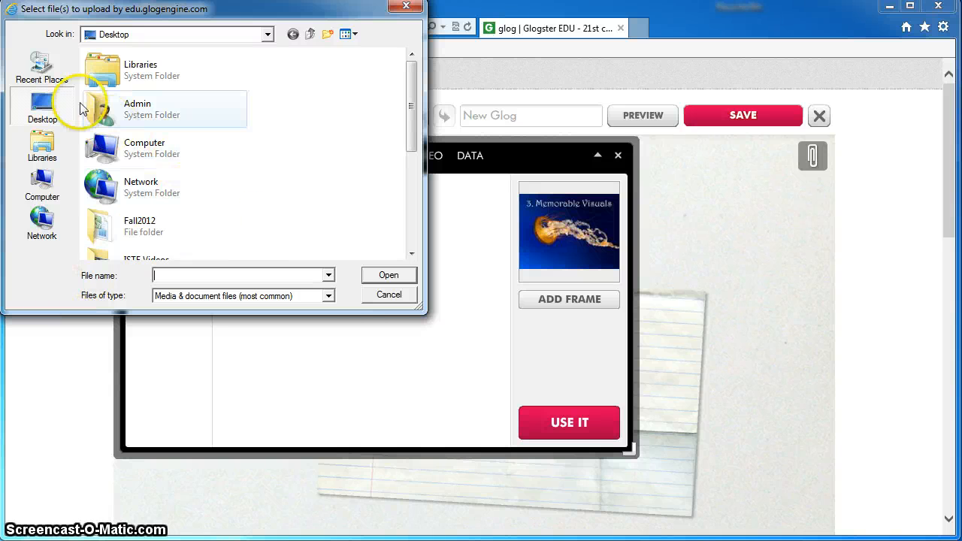
{"action": "left_click", "coordinate": [385, 294]}
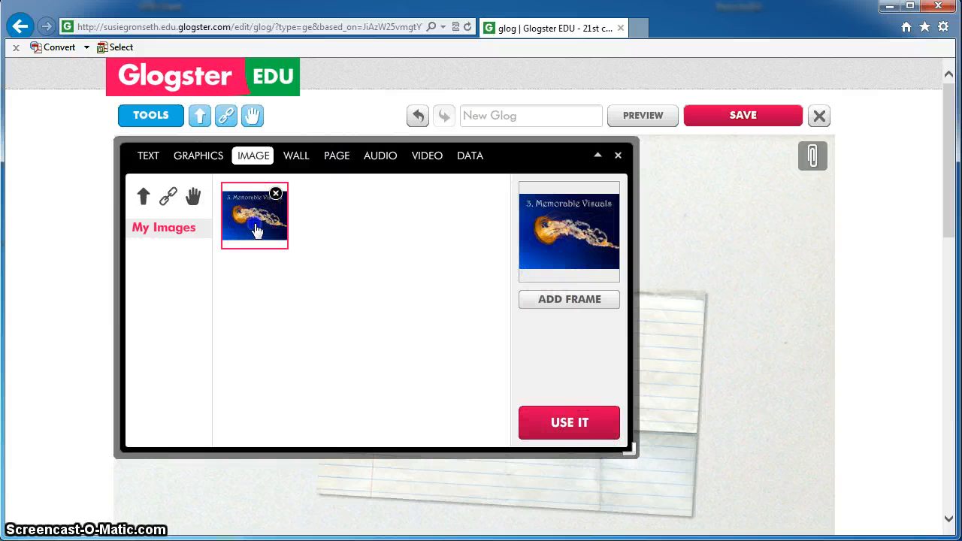
{"action": "left_click", "coordinate": [575, 424]}
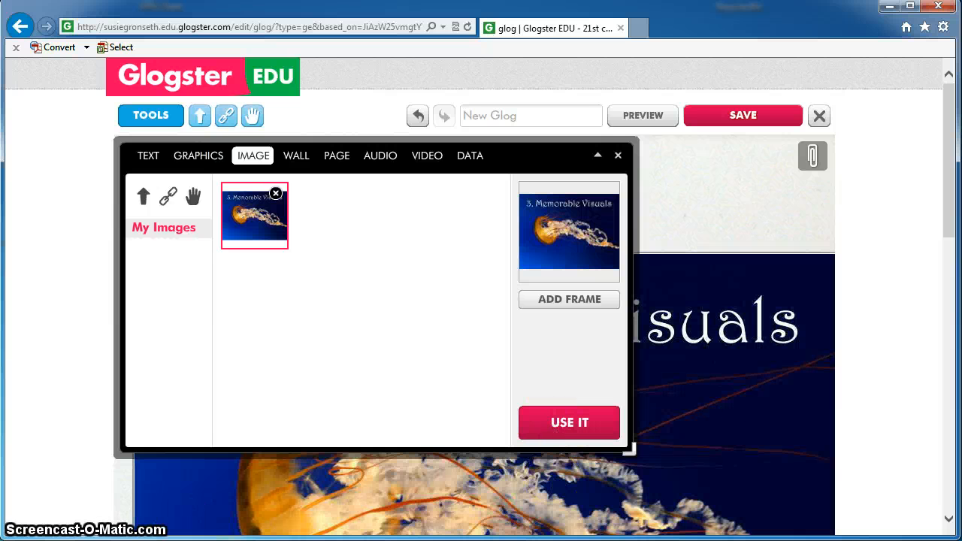
{"action": "left_click", "coordinate": [151, 117]}
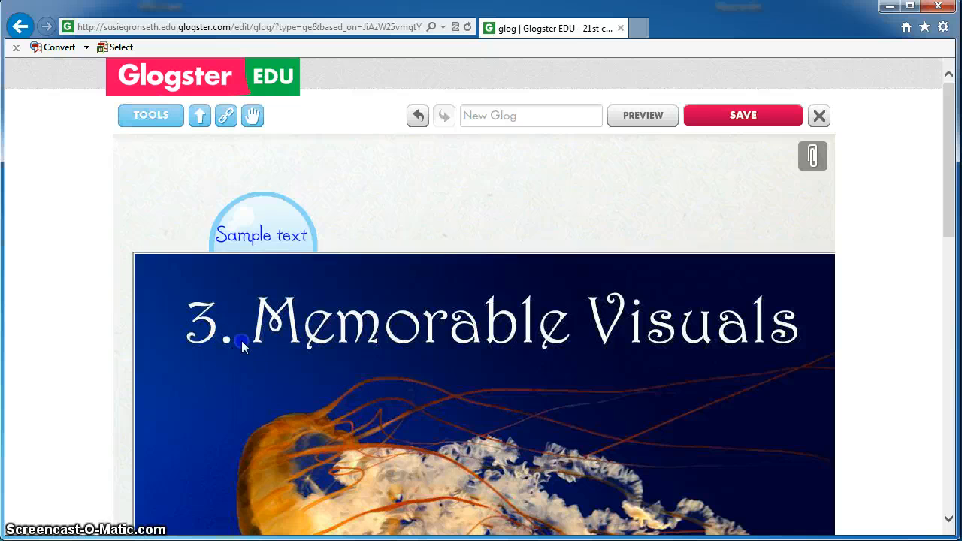
Tilt the jellyfish image clockwise and reposition it lower, overlapping the bottom of the lined paper
{"action": "left_click", "coordinate": [242, 344]}
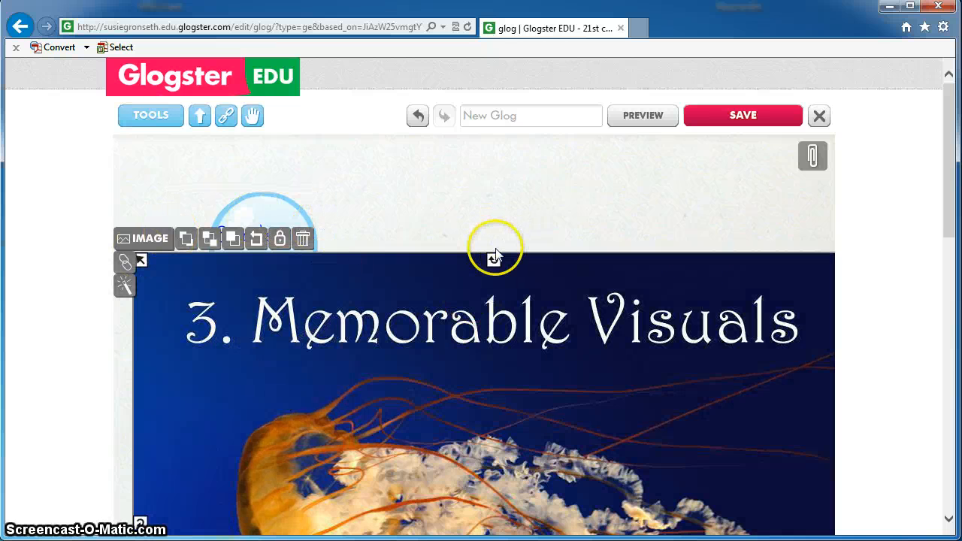
{"action": "left_click_drag", "start_coordinate": [494, 261], "coordinate": [522, 262]}
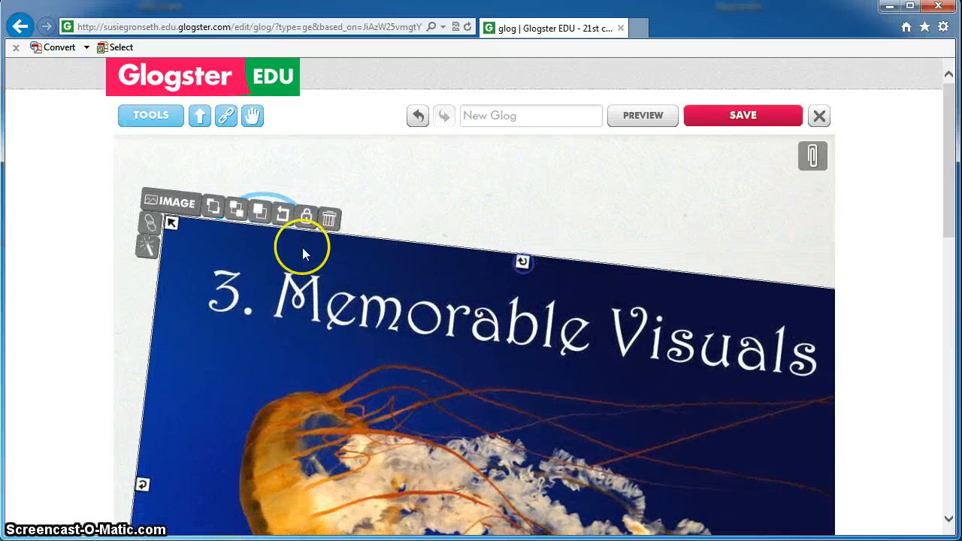
{"action": "left_click_drag", "start_coordinate": [174, 226], "coordinate": [370, 410]}
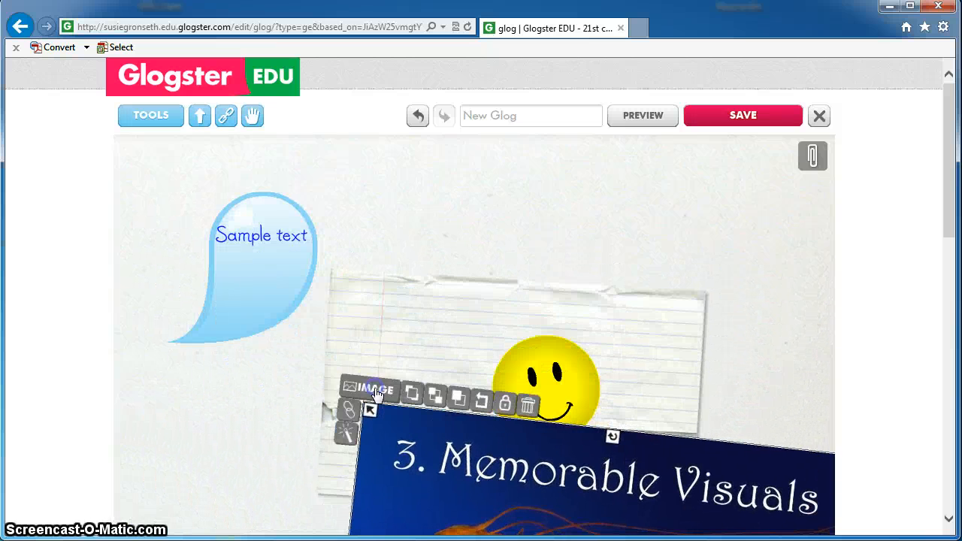
{"action": "left_click_drag", "start_coordinate": [449, 435], "coordinate": [256, 331]}
{"action": "left_click", "coordinate": [187, 297]}
{"action": "left_click_drag", "start_coordinate": [165, 293], "coordinate": [282, 433]}
{"action": "left_click", "coordinate": [150, 115]}
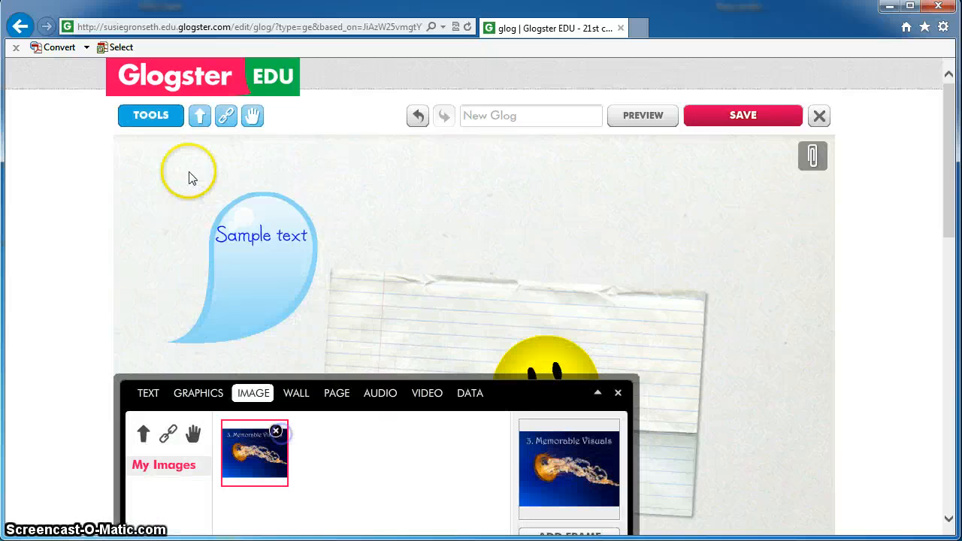
{"action": "left_click", "coordinate": [156, 118]}
Set the wall background to the first mottled parchment texture from the Papers gallery
{"action": "left_click", "coordinate": [156, 118]}
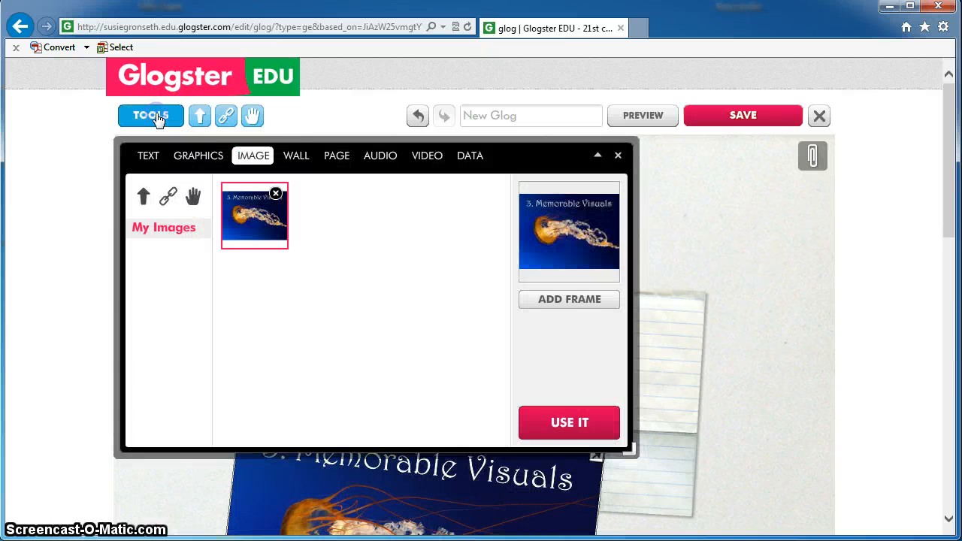
{"action": "left_click", "coordinate": [299, 157]}
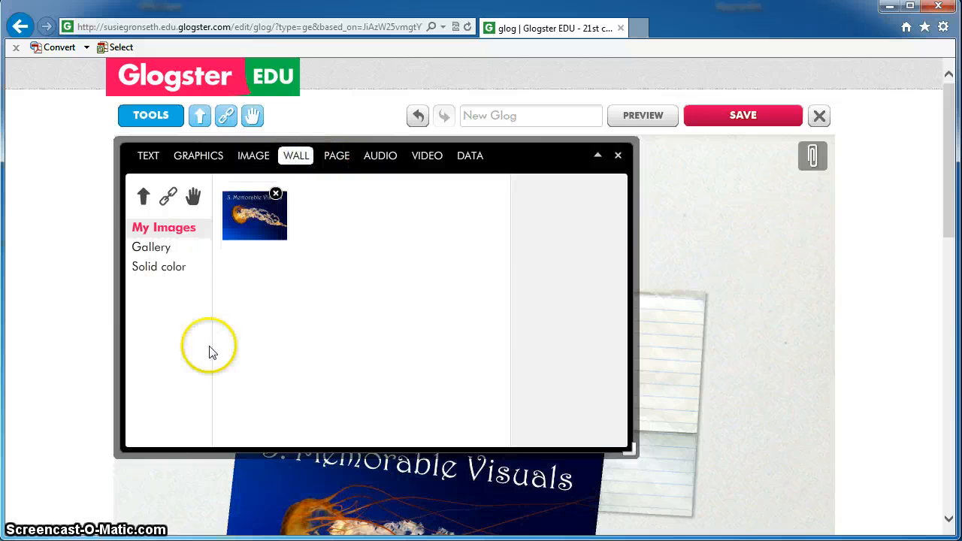
{"action": "left_click", "coordinate": [167, 250]}
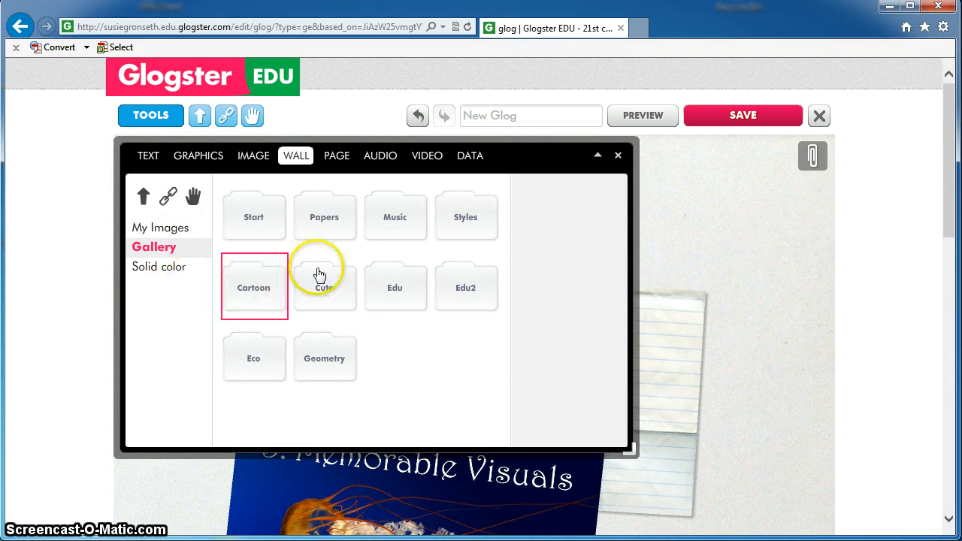
{"action": "left_click", "coordinate": [328, 223]}
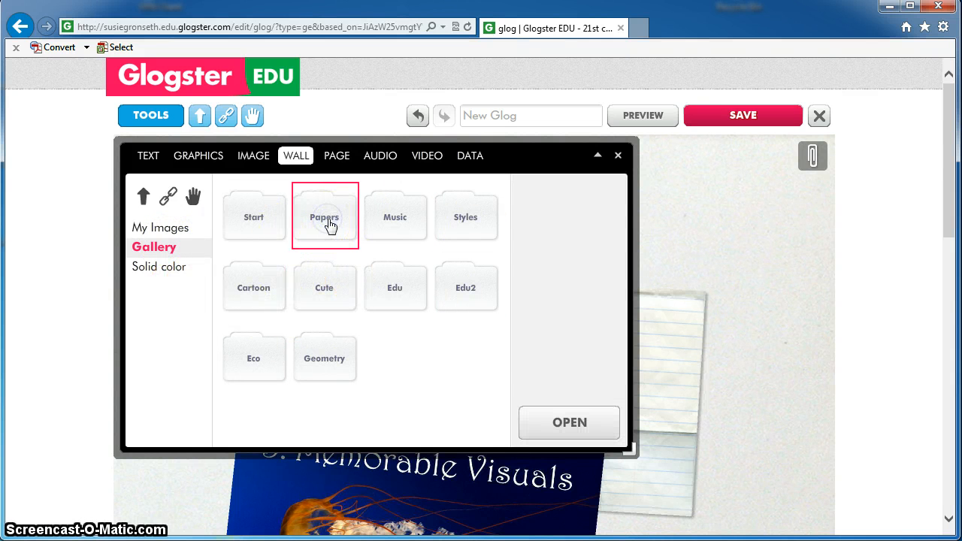
{"action": "left_click", "coordinate": [605, 432]}
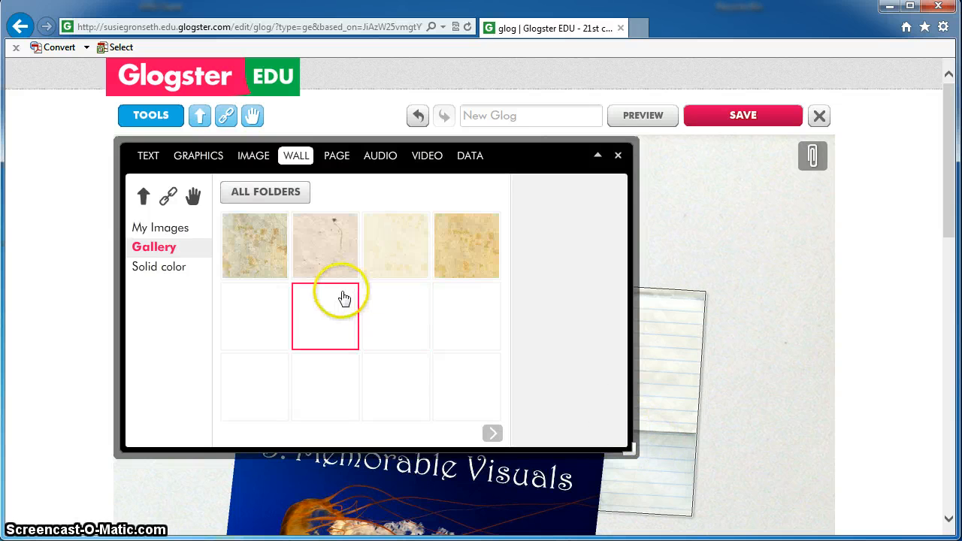
{"action": "left_click", "coordinate": [270, 248]}
{"action": "left_click", "coordinate": [577, 422]}
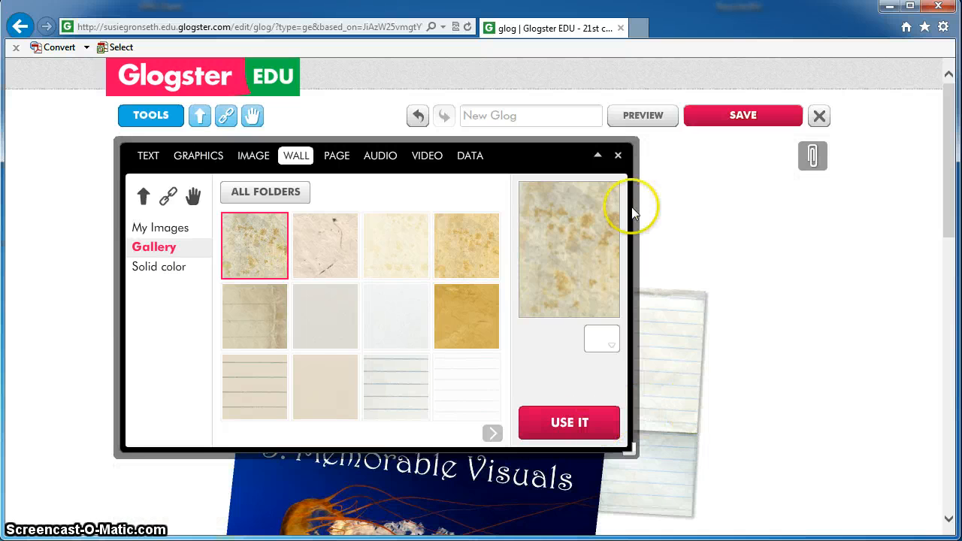
{"action": "left_click", "coordinate": [594, 422]}
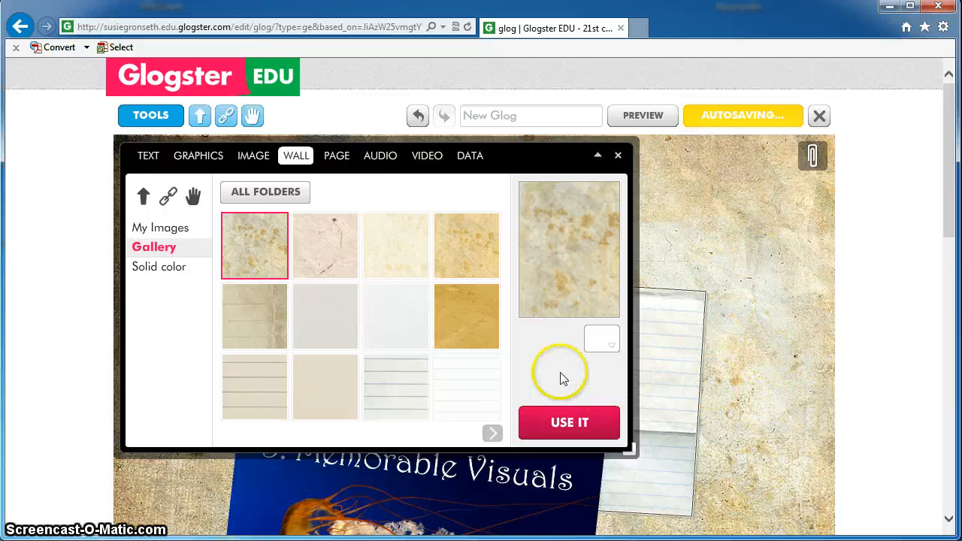
{"action": "left_click", "coordinate": [340, 156]}
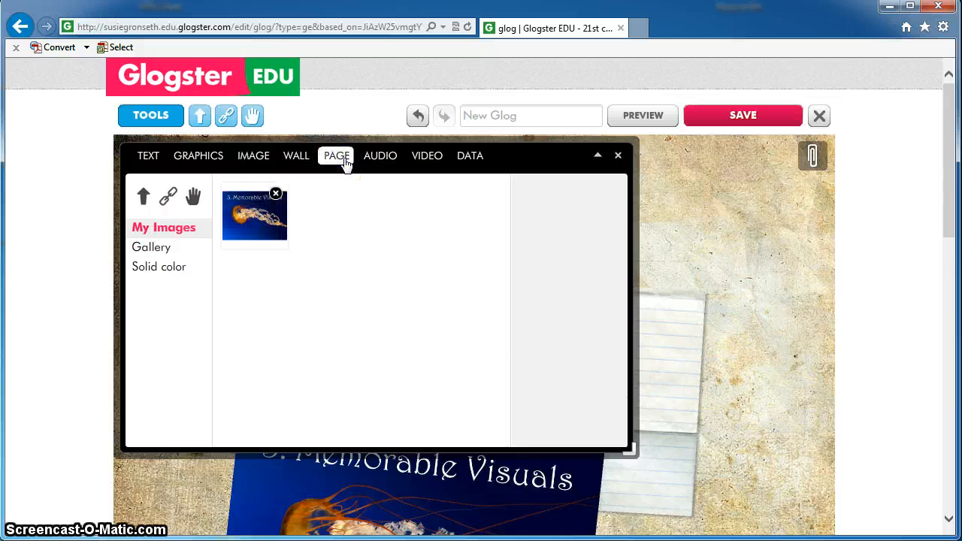
Apply the fine white grid pattern from the Edu gallery as the page background
{"action": "left_click", "coordinate": [151, 250]}
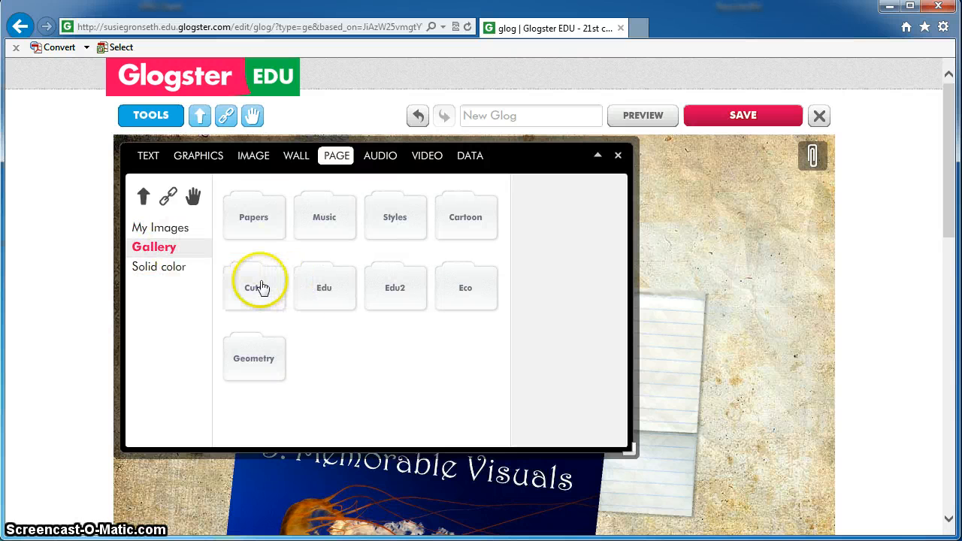
{"action": "left_click", "coordinate": [324, 287]}
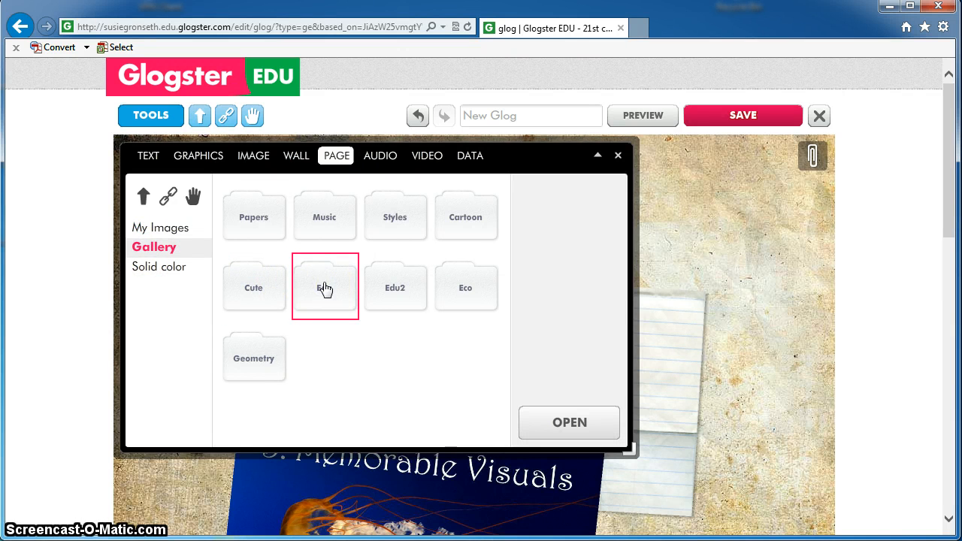
{"action": "left_click", "coordinate": [568, 421]}
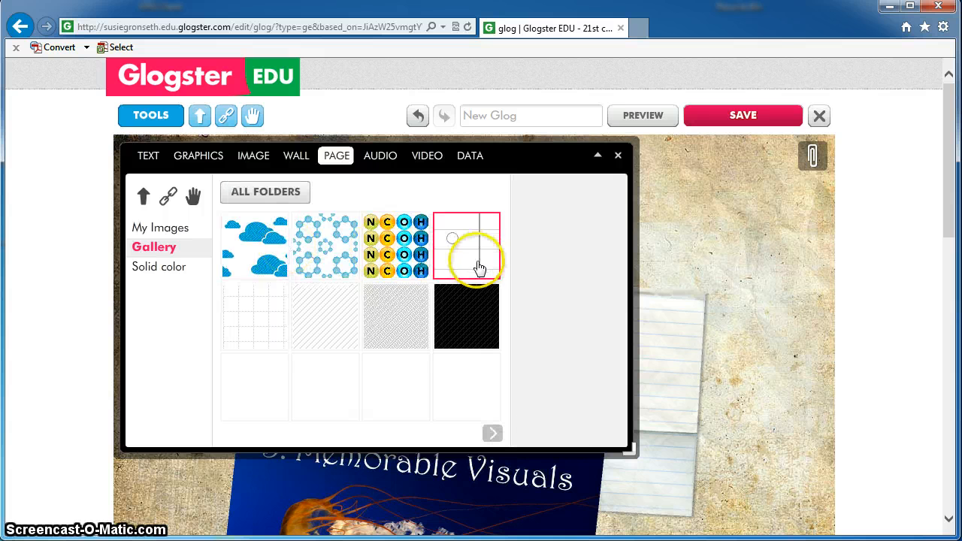
{"action": "left_click", "coordinate": [253, 321]}
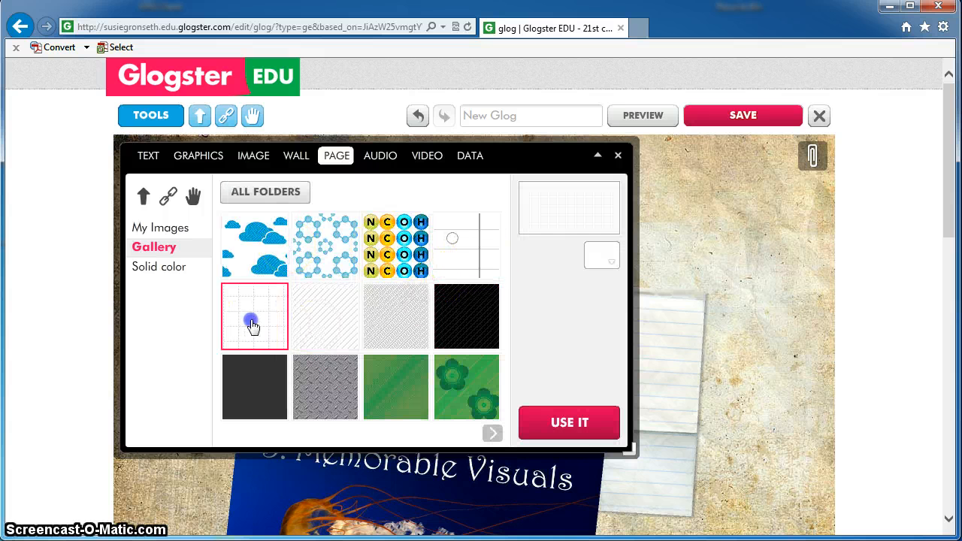
{"action": "left_click", "coordinate": [559, 425]}
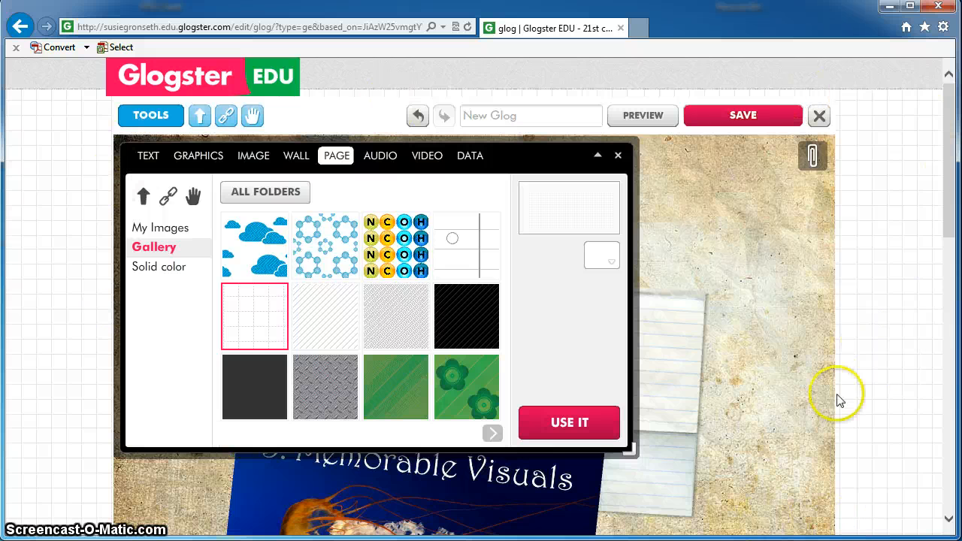
Browse the Audio, YouTube video and Data media options, then close the media panel
{"action": "left_click", "coordinate": [392, 158]}
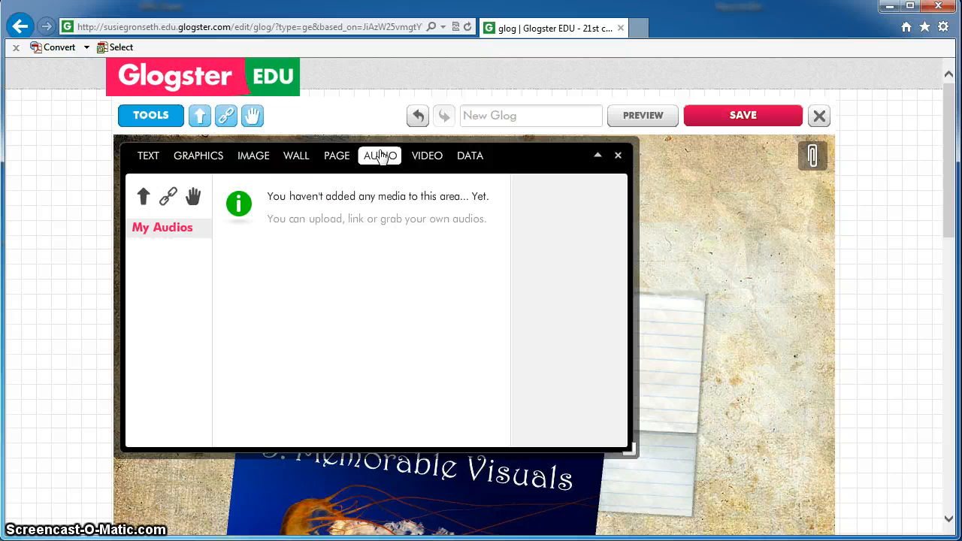
{"action": "left_click", "coordinate": [382, 155]}
{"action": "left_click", "coordinate": [143, 196]}
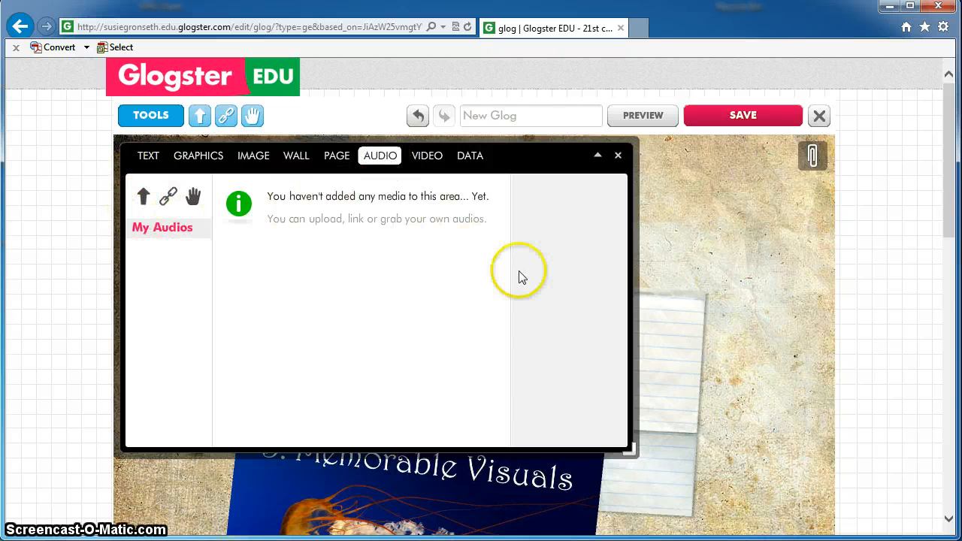
{"action": "left_click", "coordinate": [431, 157]}
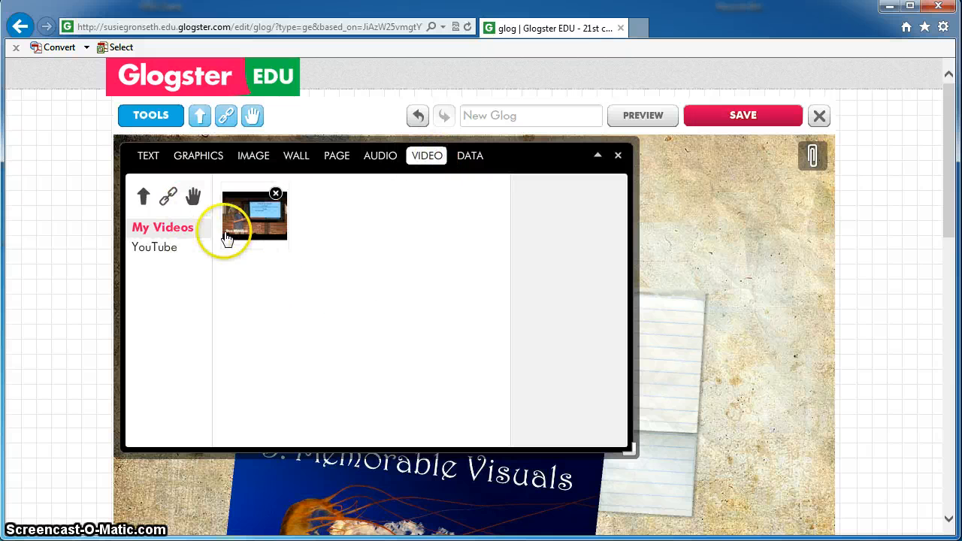
{"action": "left_click", "coordinate": [153, 252]}
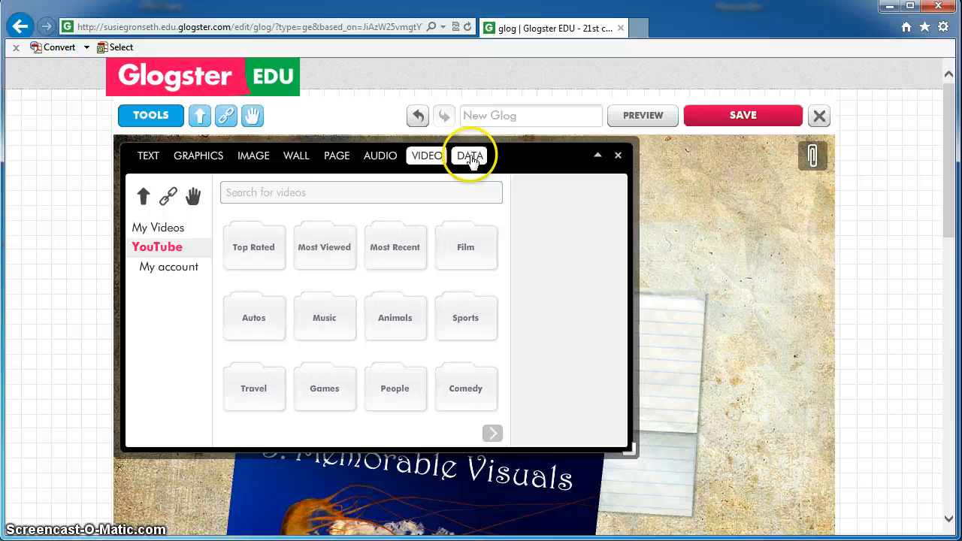
{"action": "left_click", "coordinate": [471, 159]}
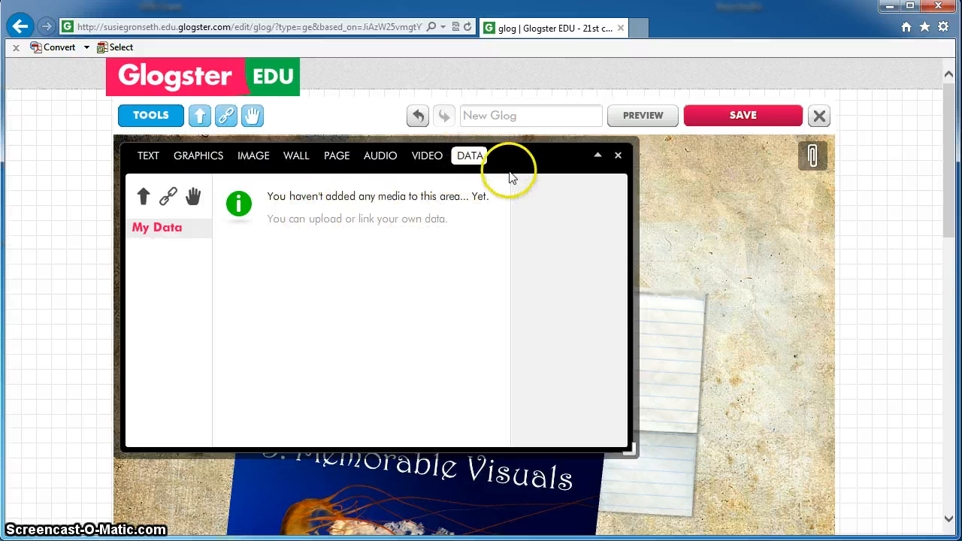
{"action": "left_click", "coordinate": [617, 155]}
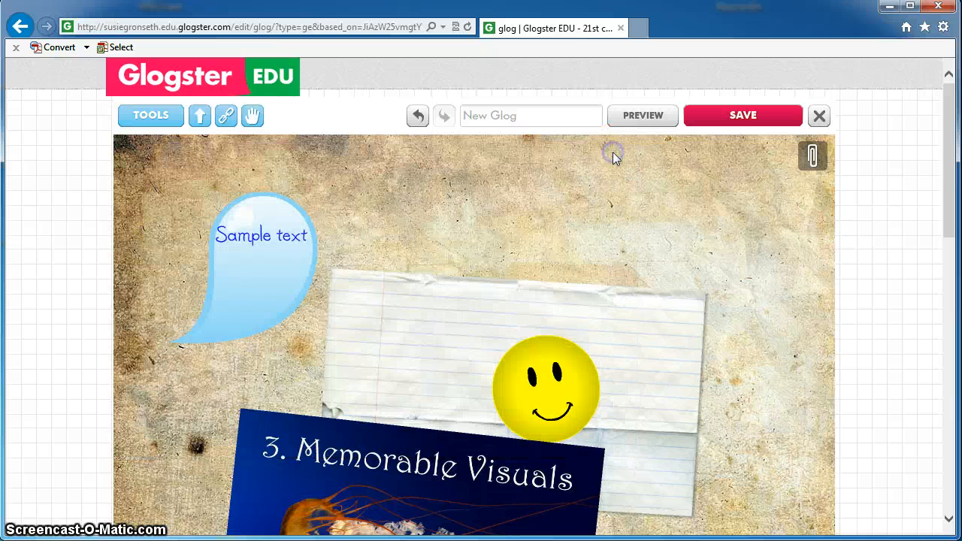
Replace the 'New Glog' title with 'Sample Glog'
{"action": "left_click", "coordinate": [494, 117]}
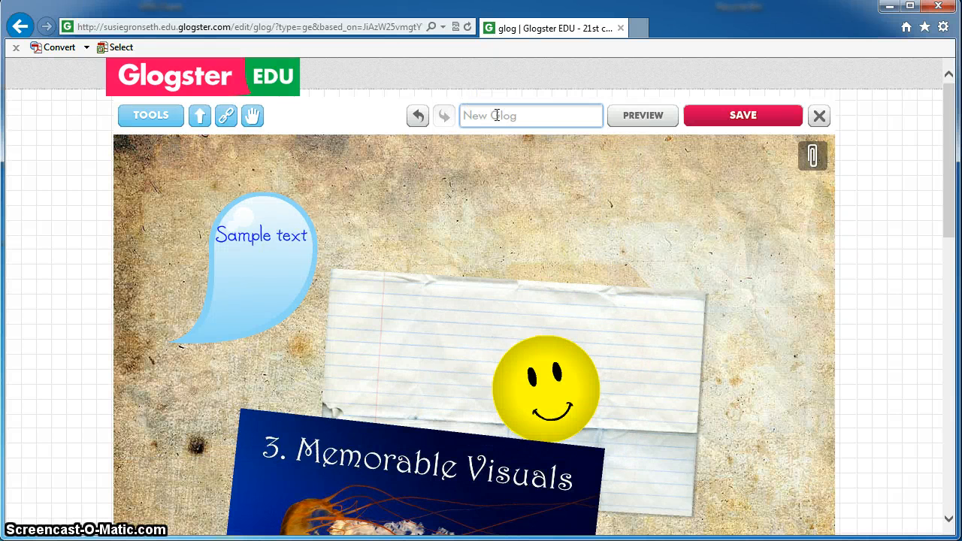
{"action": "type", "text": "Sampl"}
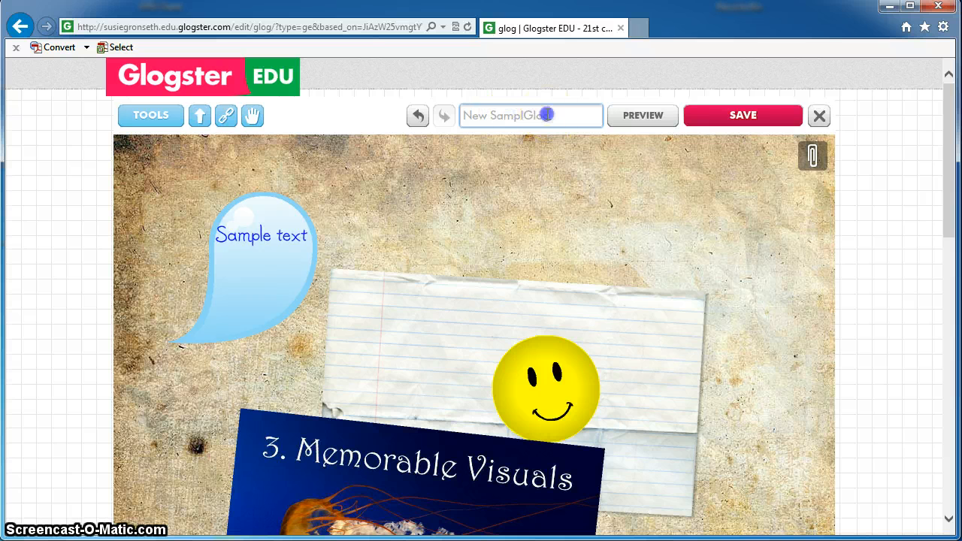
{"action": "left_click_drag", "start_coordinate": [547, 114], "coordinate": [452, 109]}
{"action": "type", "text": "Sample"}
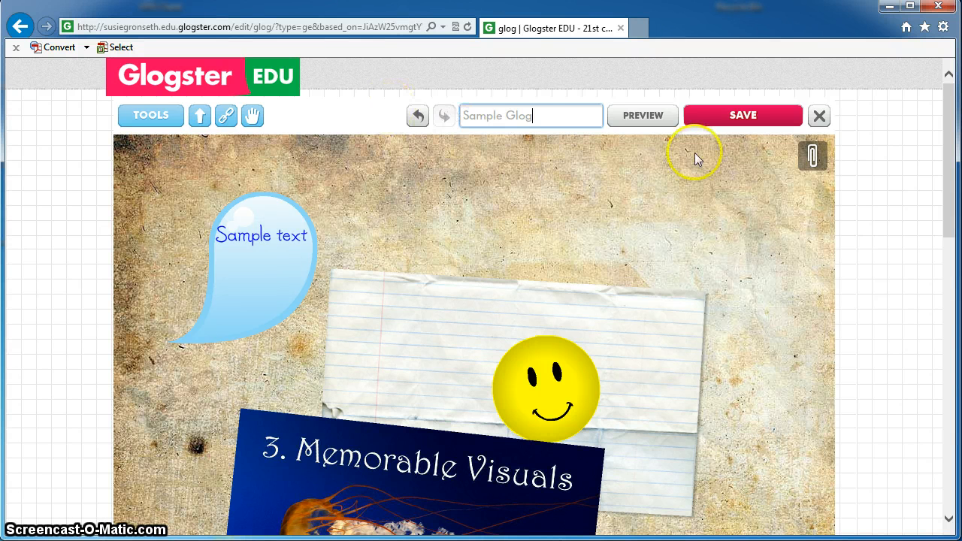
Start saving with discipline Vocational and Technology and subject Computer Graphics
{"action": "left_click", "coordinate": [733, 120]}
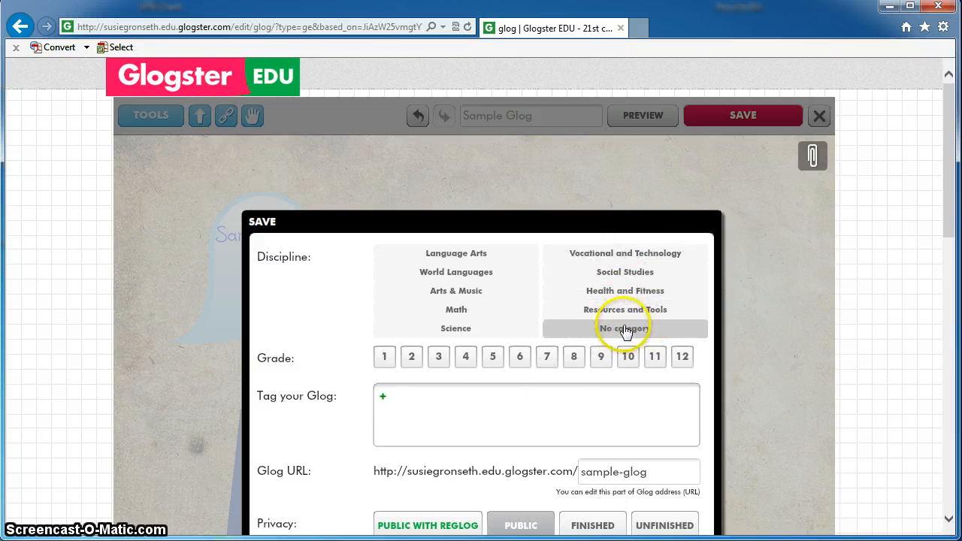
{"action": "left_click", "coordinate": [616, 255]}
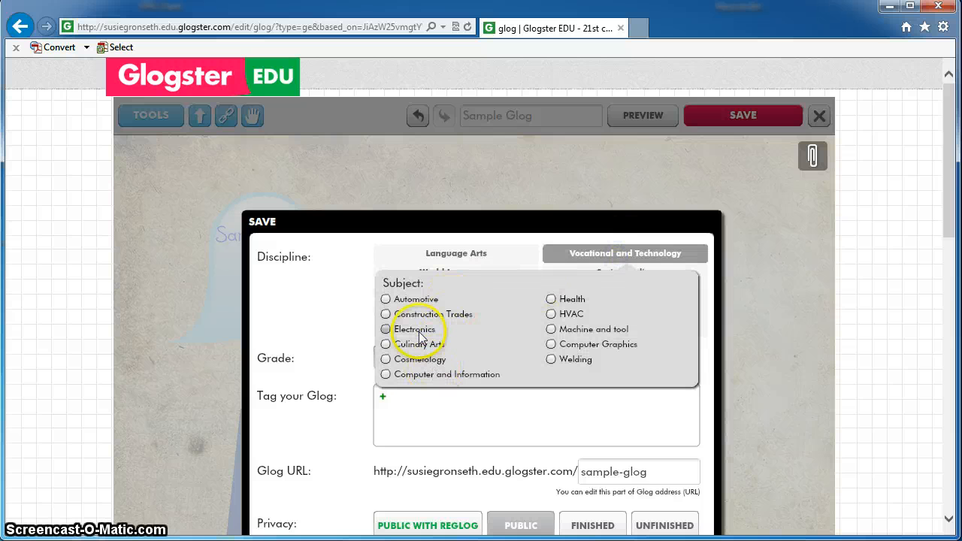
{"action": "left_click", "coordinate": [581, 347]}
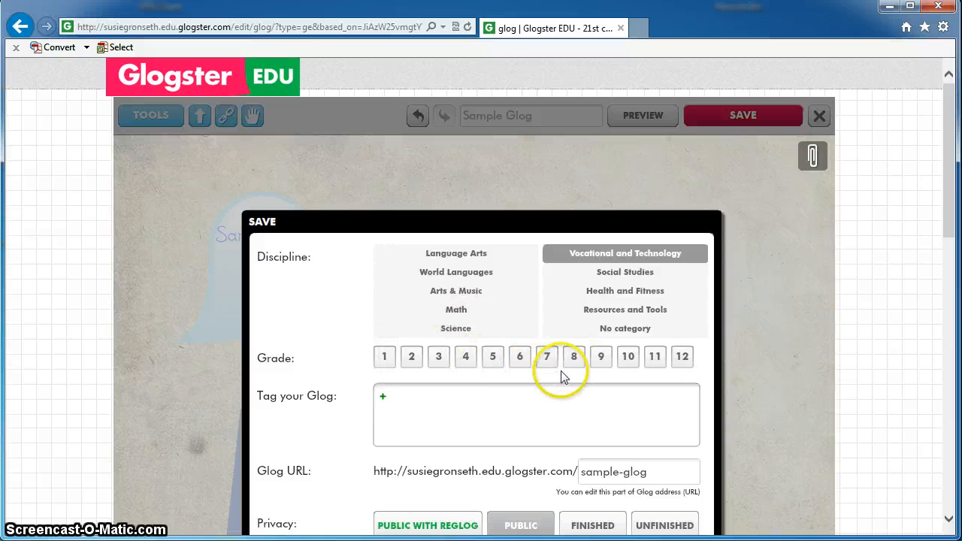
Add the tag 'sample' and finish saving publicly at URL sample-glog
{"action": "left_click", "coordinate": [420, 398]}
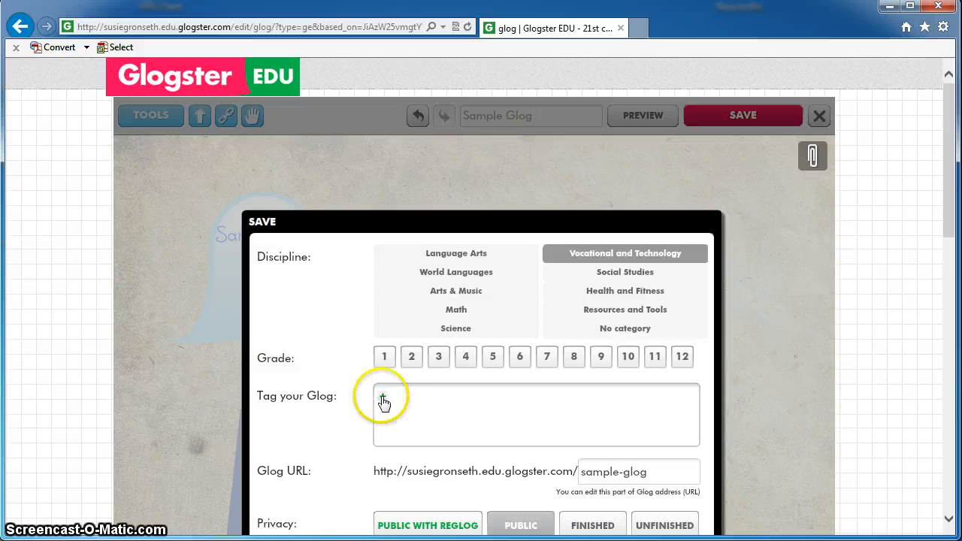
{"action": "left_click", "coordinate": [393, 398]}
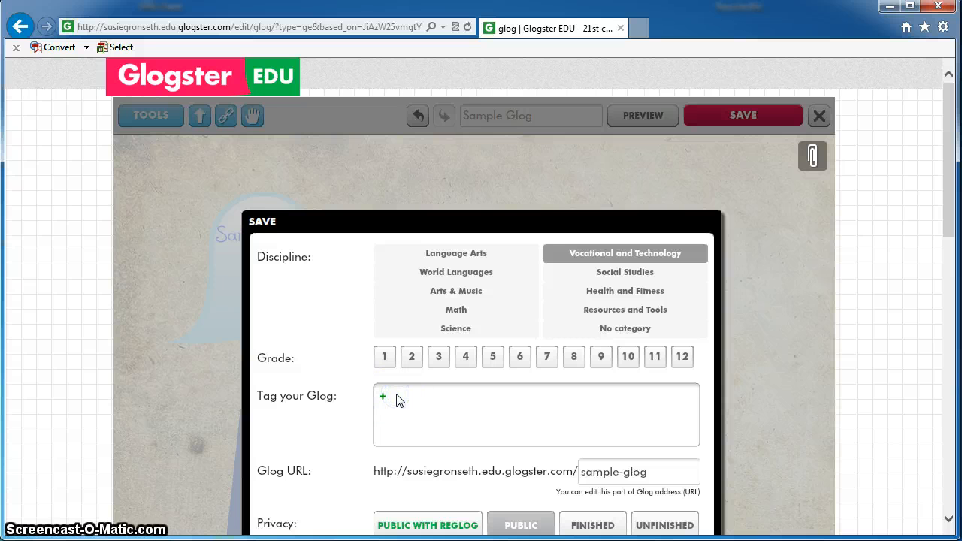
{"action": "left_click", "coordinate": [383, 400]}
{"action": "left_click", "coordinate": [381, 397]}
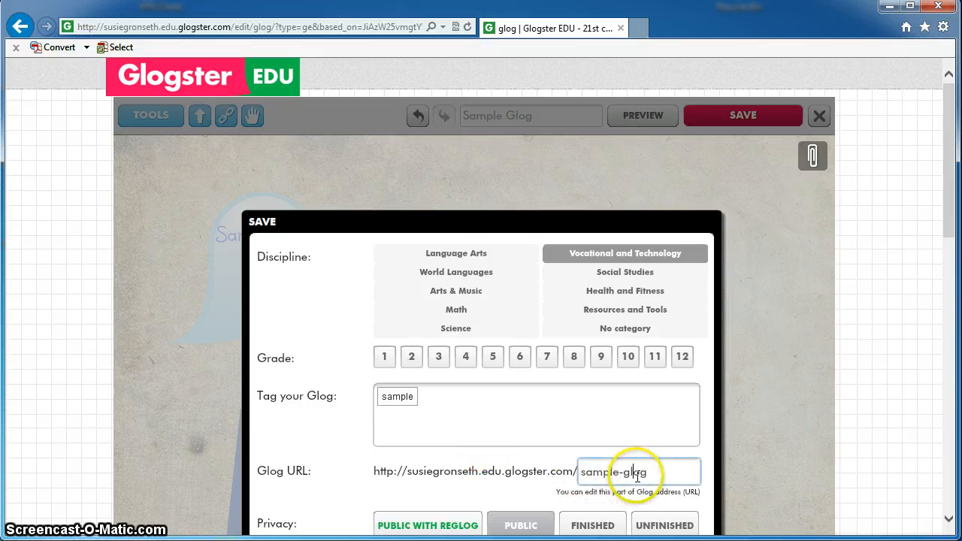
{"action": "left_click_drag", "start_coordinate": [494, 221], "coordinate": [489, 87]}
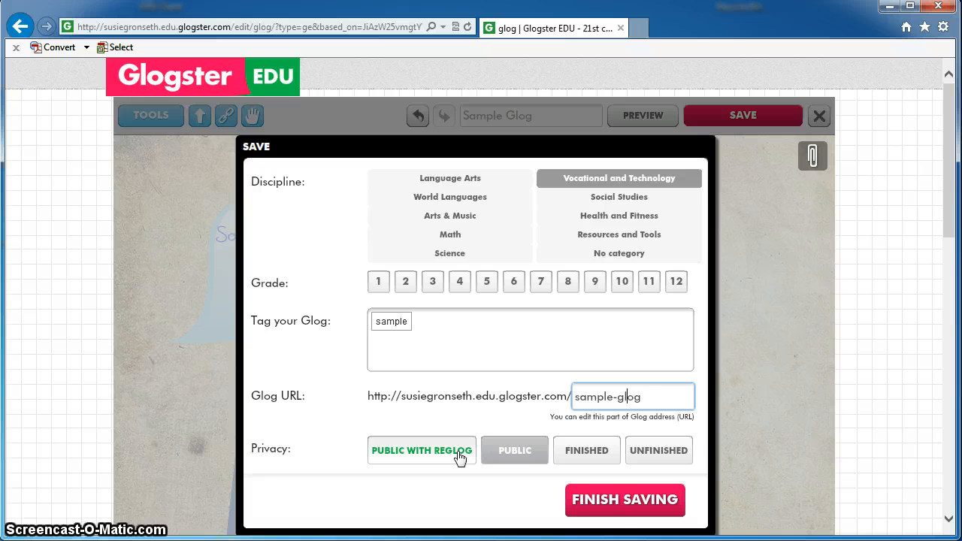
{"action": "left_click", "coordinate": [597, 511]}
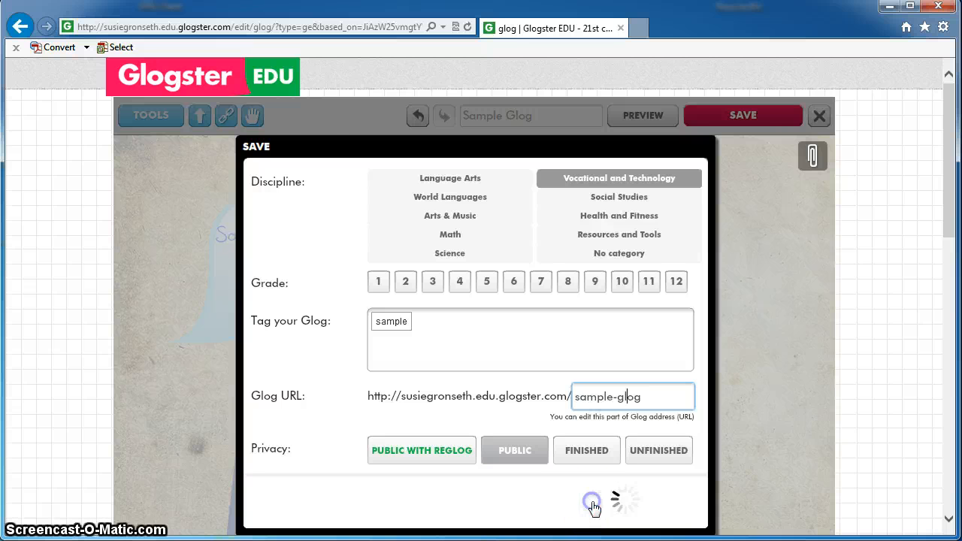
Confirm the glog saved successfully with its public sample-glog share link
{"action": "left_click", "coordinate": [517, 454]}
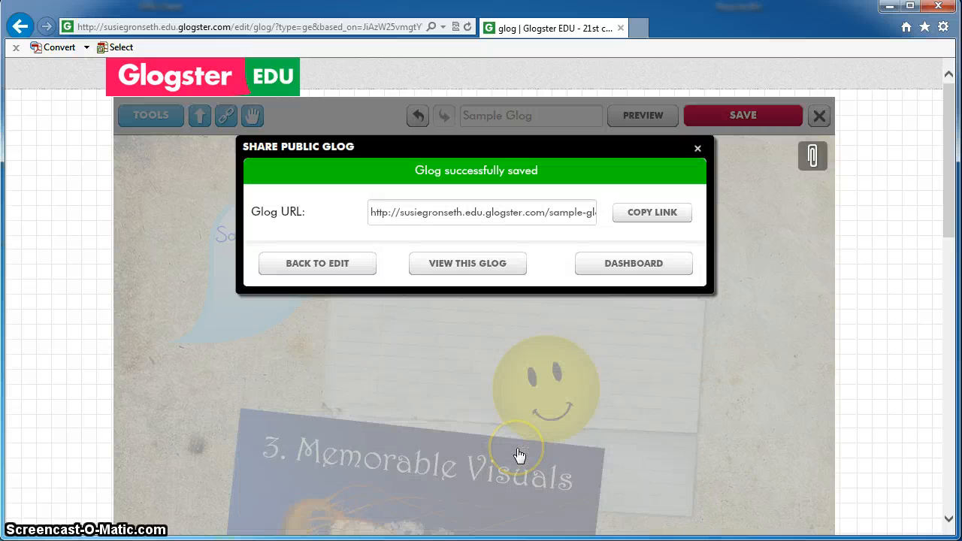